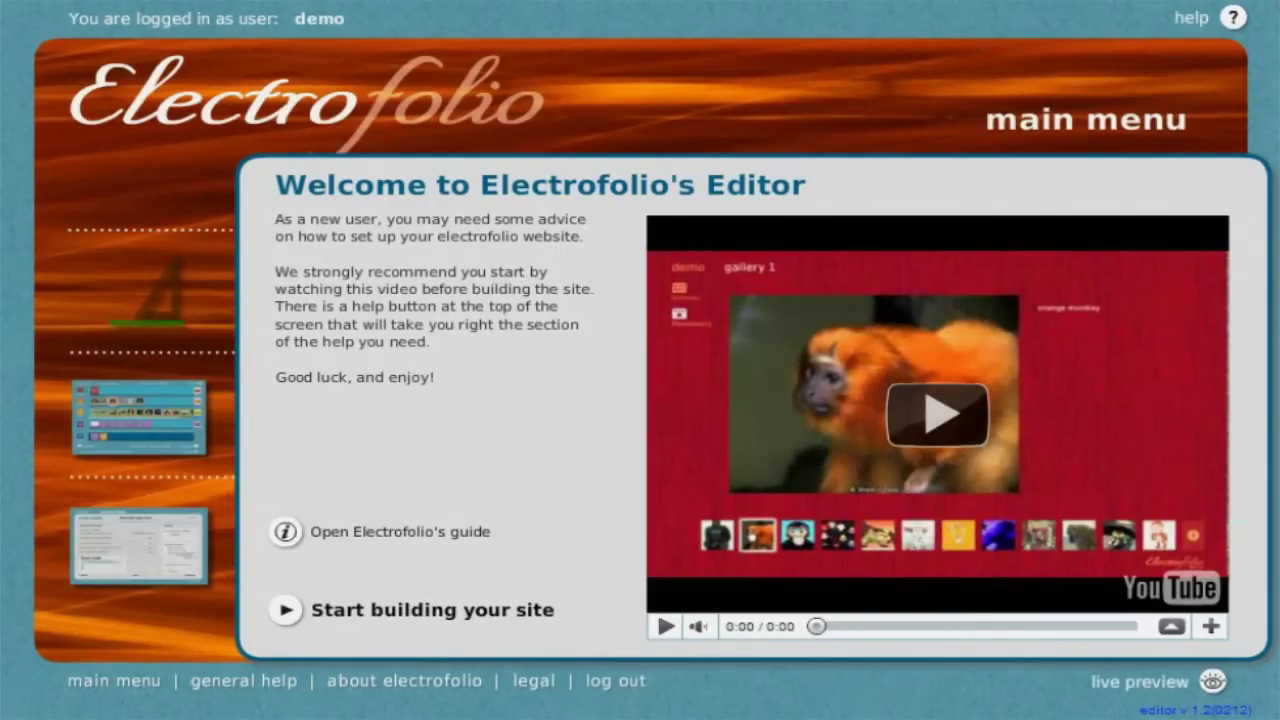
Drag the Welcome to Electrofolio's Editor panel right to uncover the main menu sections
left_click_drag(256, 231, 807, 226)
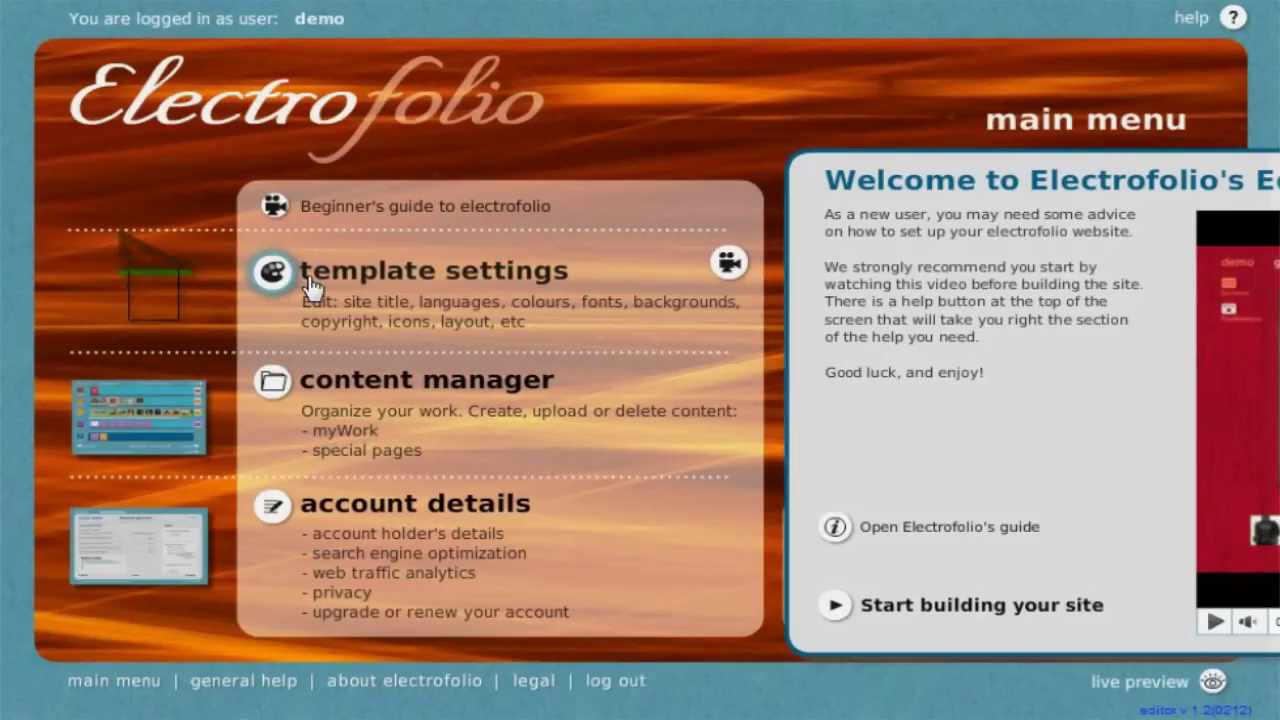
Start building the site, browse the flag list, and keep United Kingdom as the language flag
left_click(838, 605)
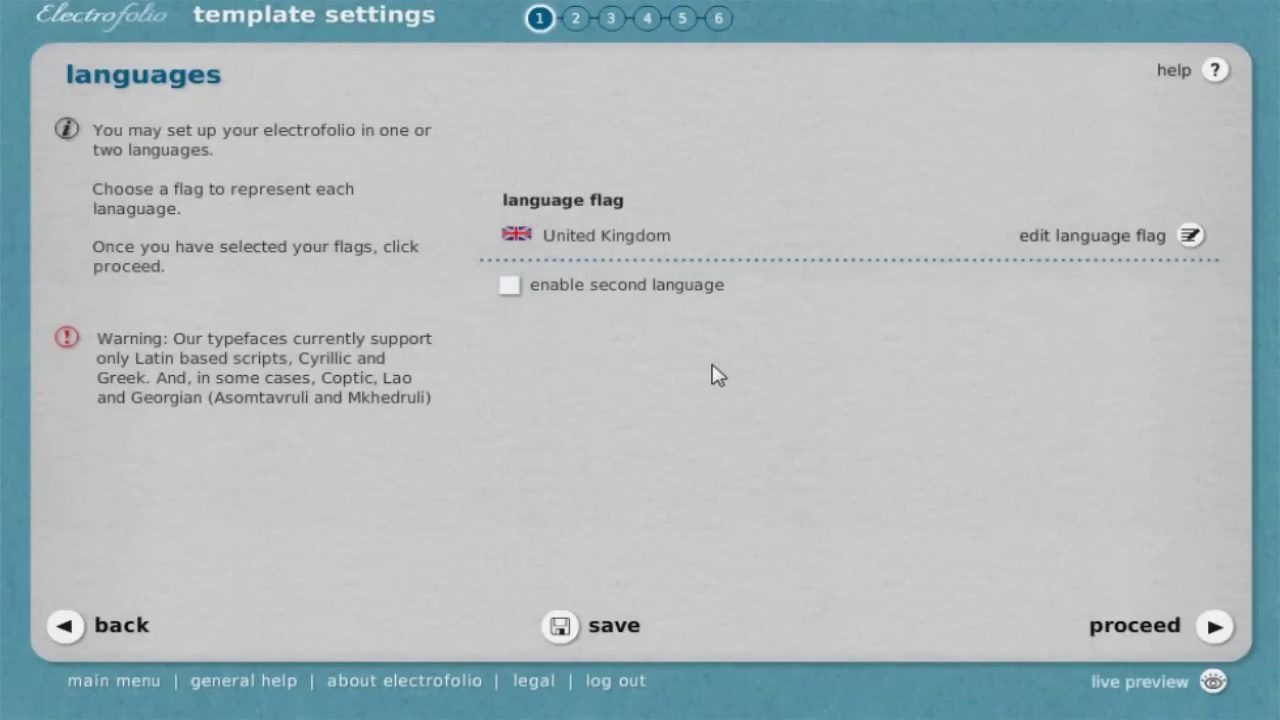
left_click(1084, 242)
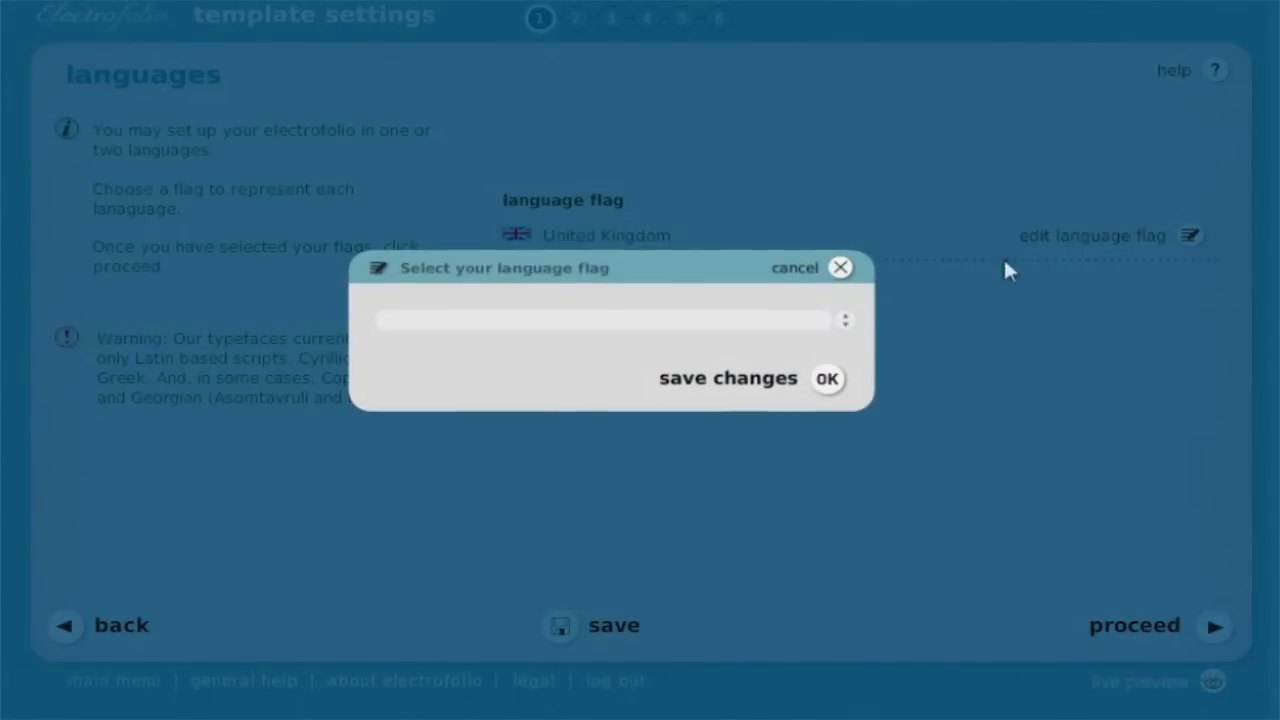
left_click(843, 330)
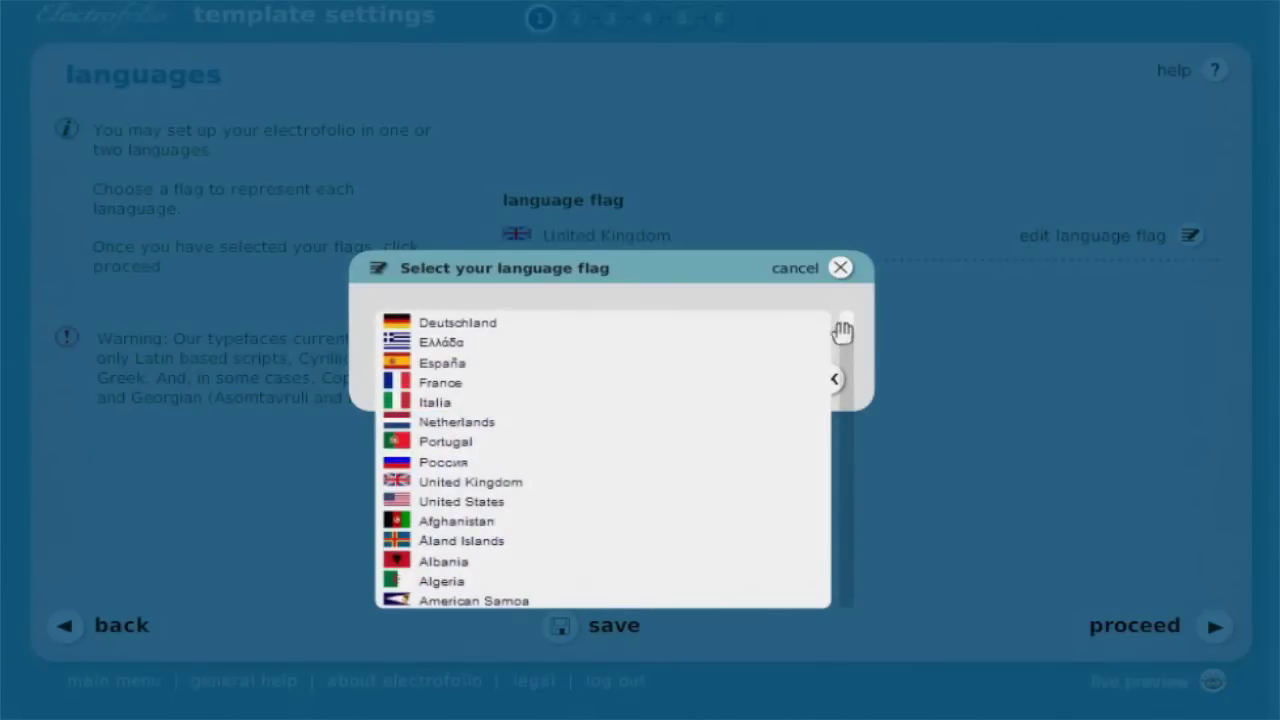
left_click_drag(849, 329, 840, 285)
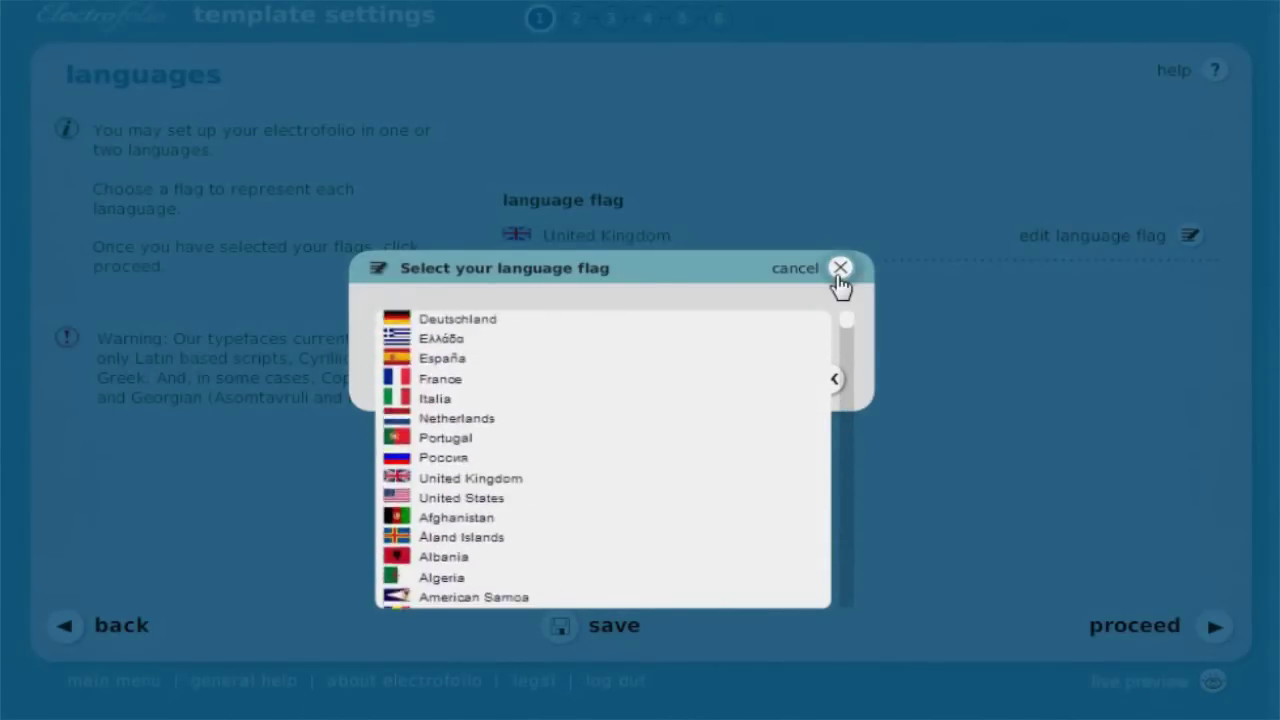
left_click(838, 272)
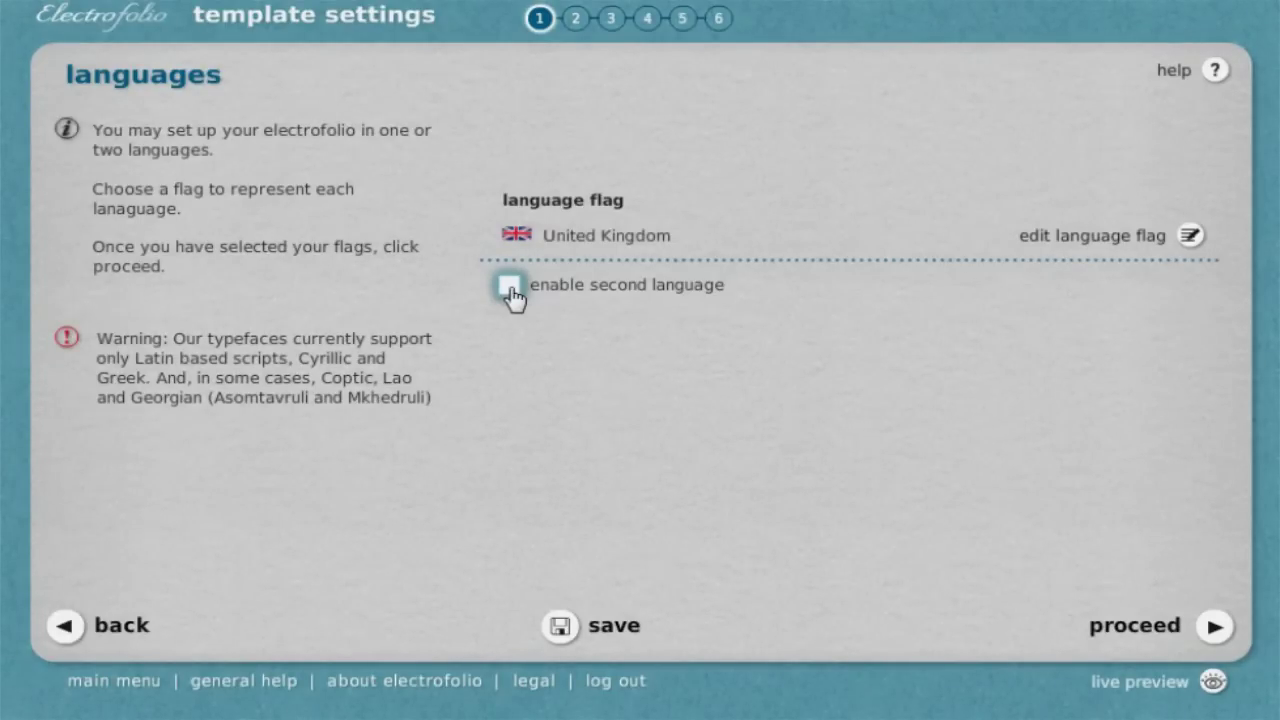
Go to the site title step and enter the photographer's name as the site title
left_click(1150, 628)
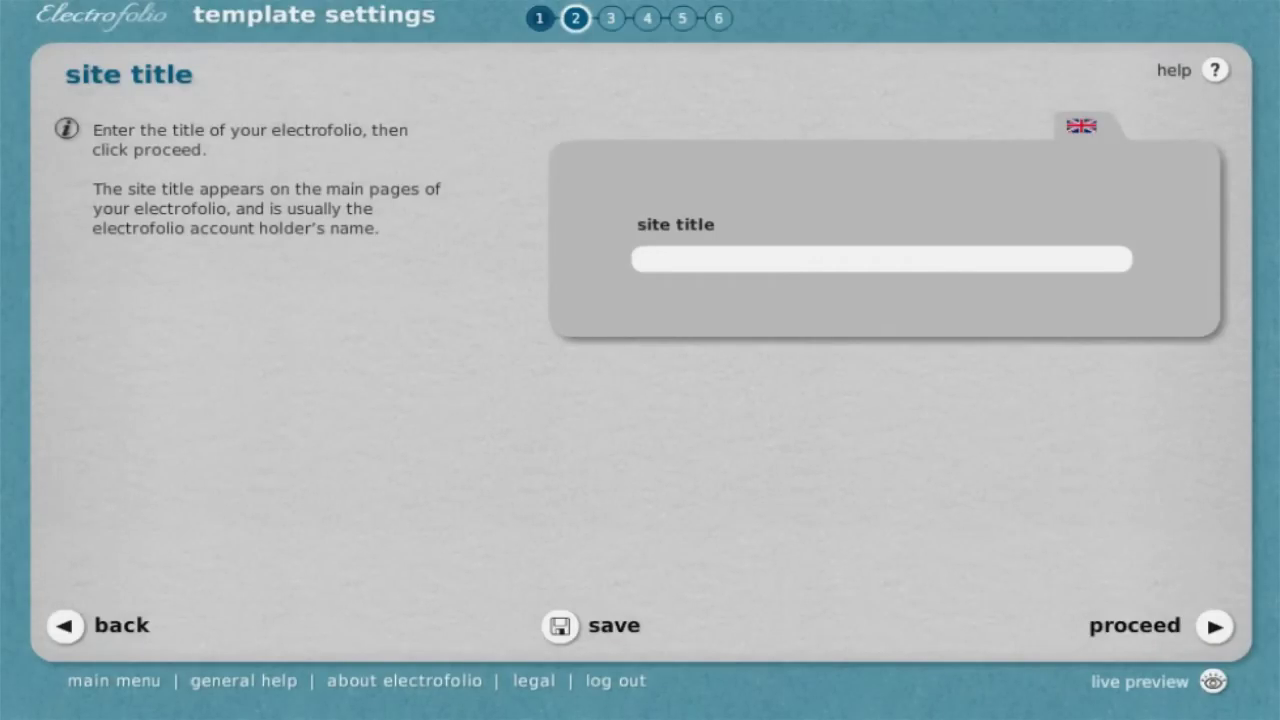
Preview the library themes 001_LeCorbusier through 006_Gropius
left_click(1134, 622)
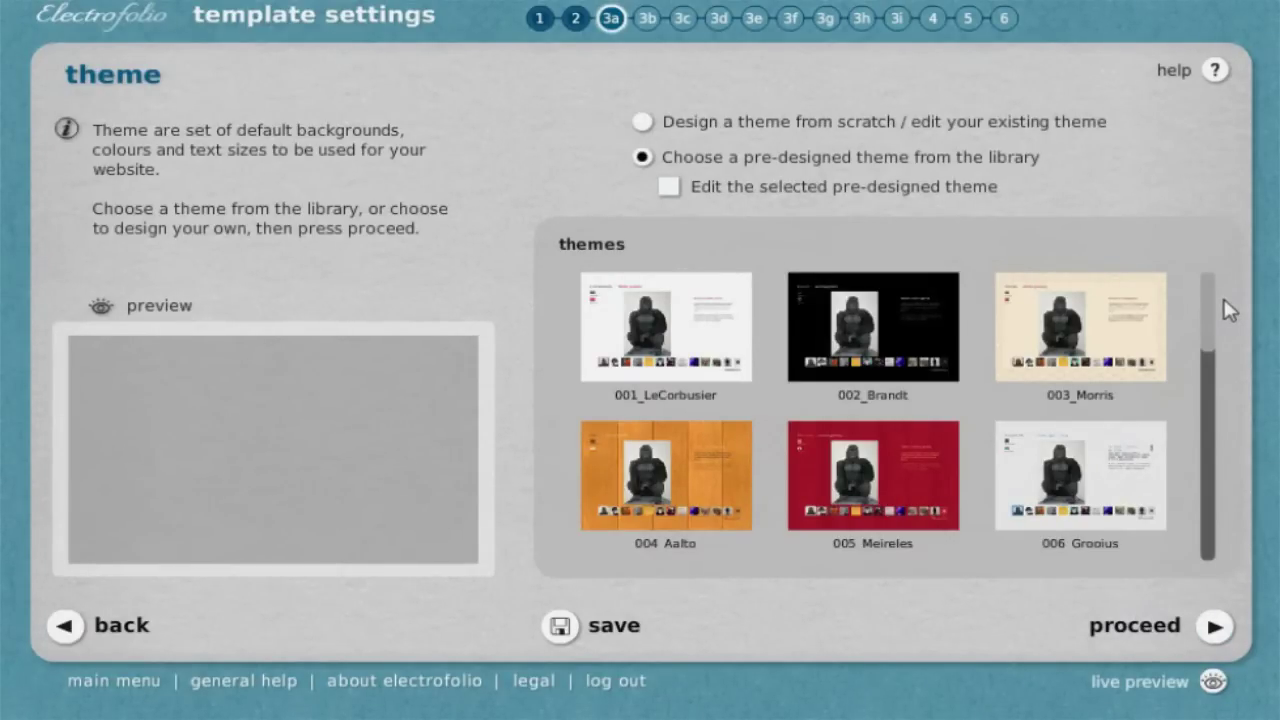
left_click(720, 332)
left_click(898, 330)
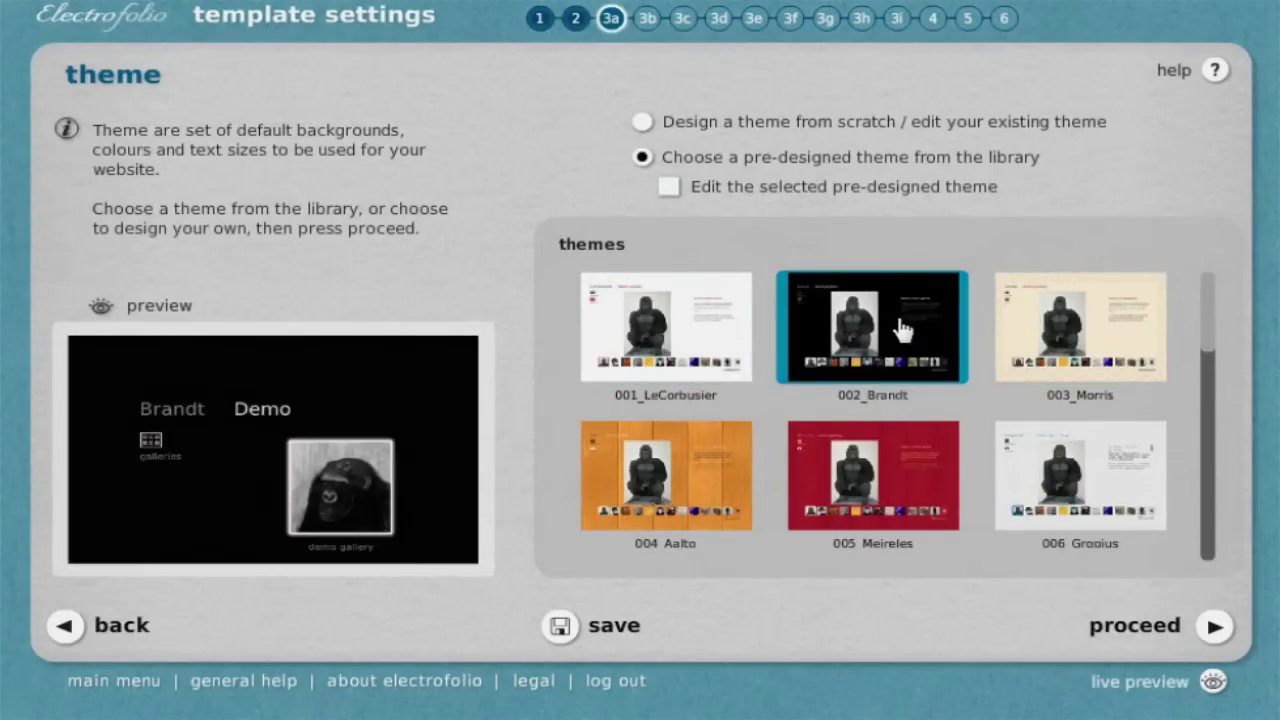
left_click(1085, 332)
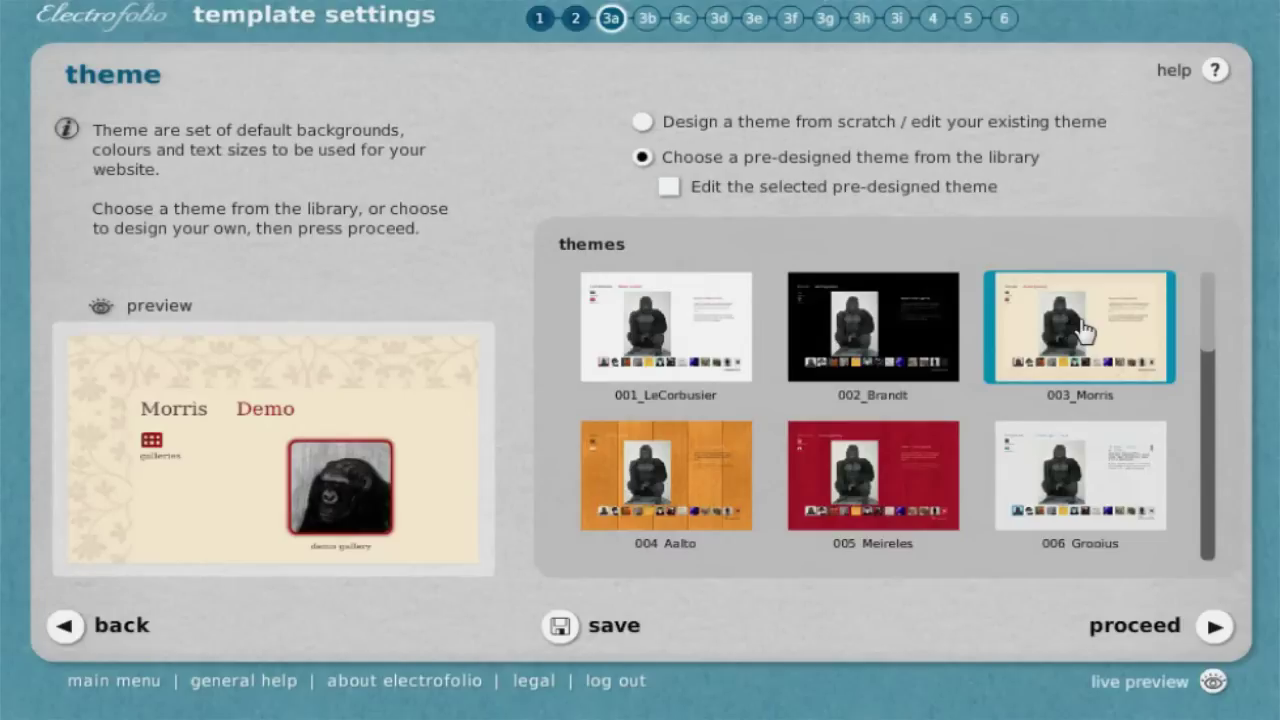
left_click(740, 464)
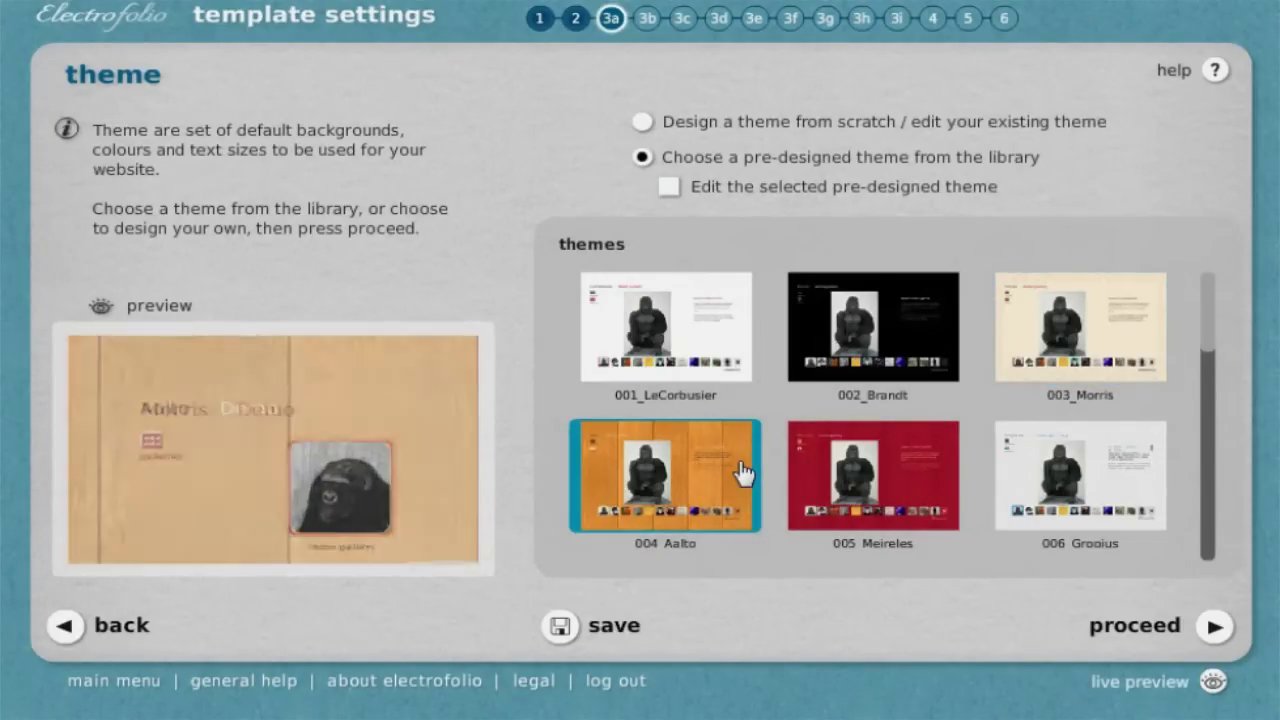
left_click(870, 480)
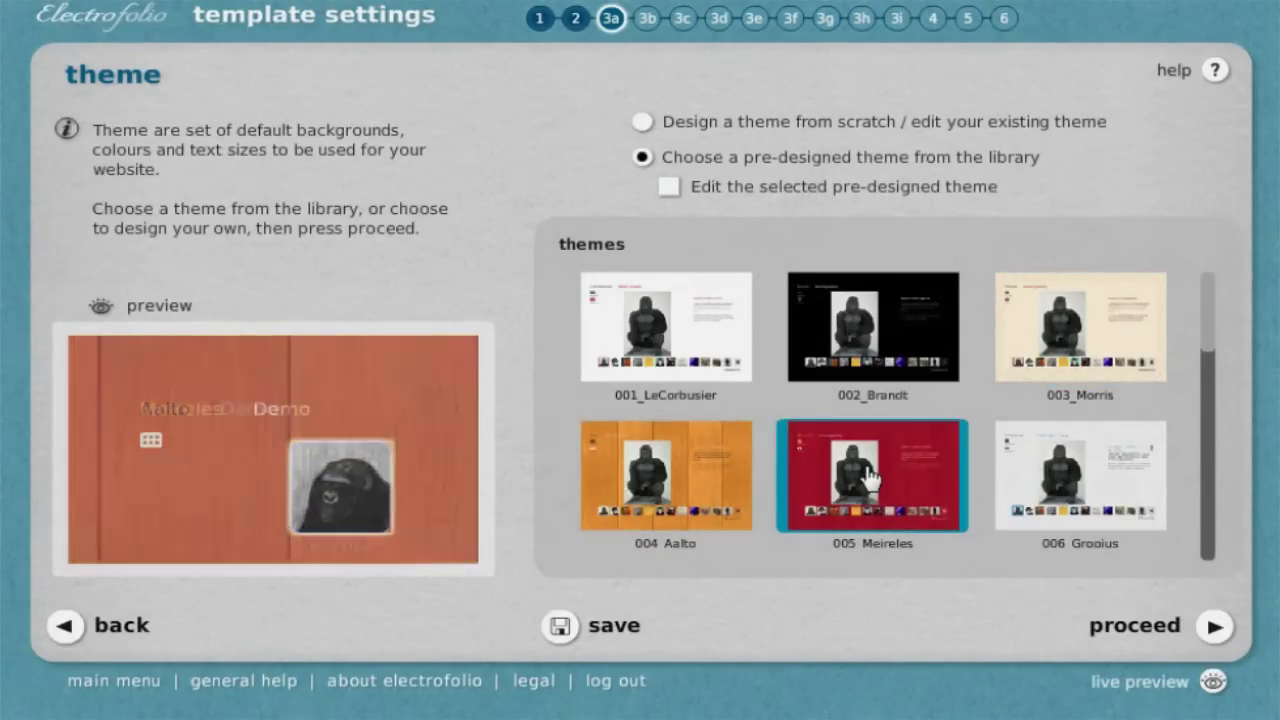
left_click(1108, 500)
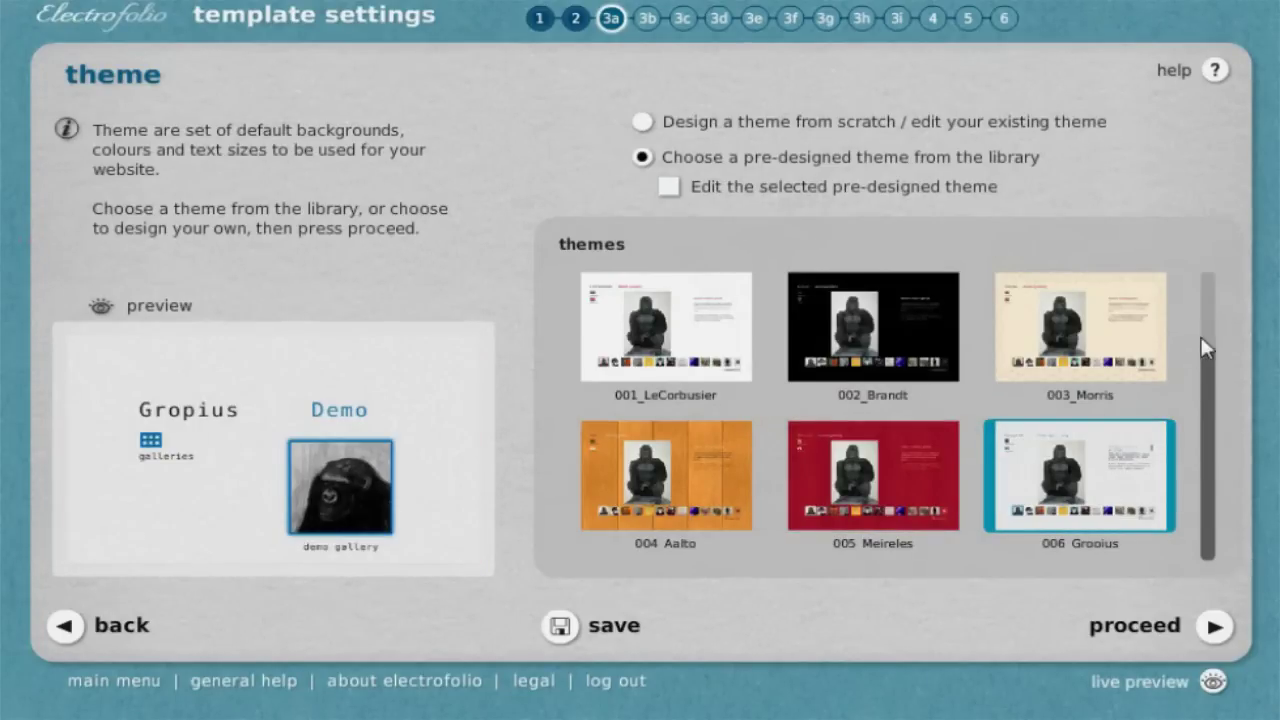
Preview themes 007_Caravaggio to 009_Banks, then select 002_Brandt and continue to myWork layout
scroll(1213, 347, "down", 2)
scroll(1213, 347, "down", 3)
left_click(1074, 442)
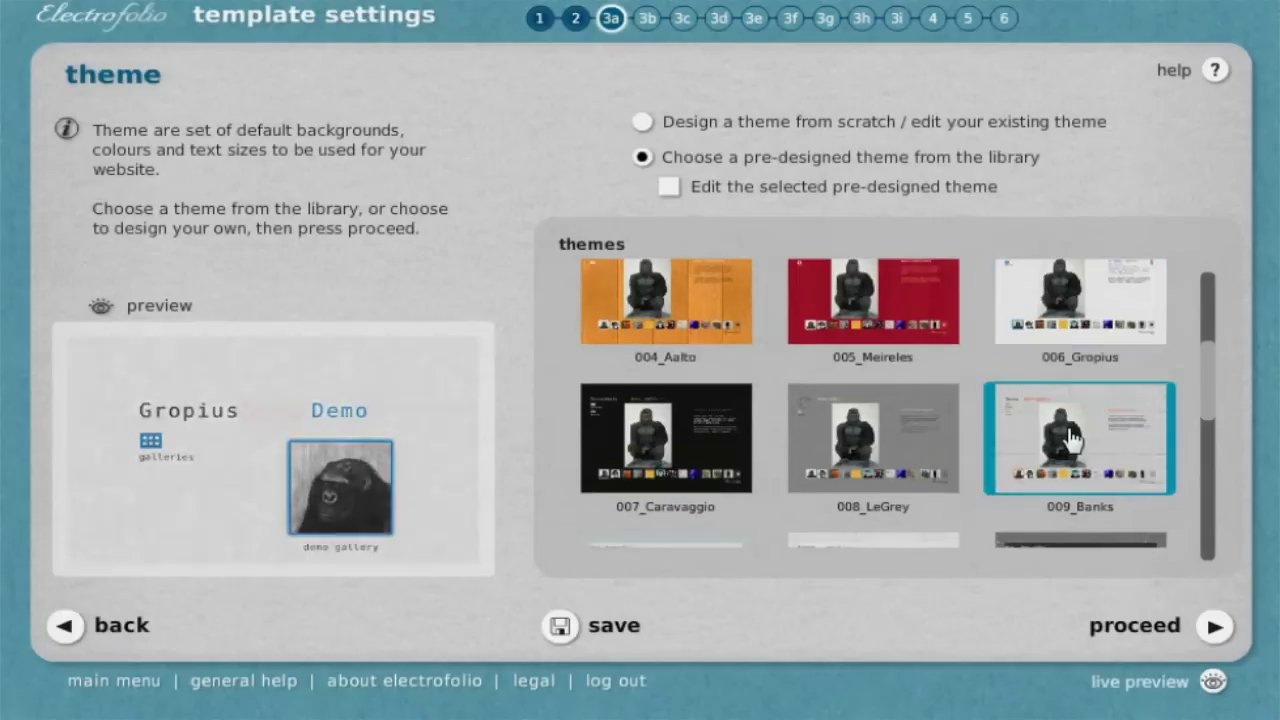
left_click(891, 443)
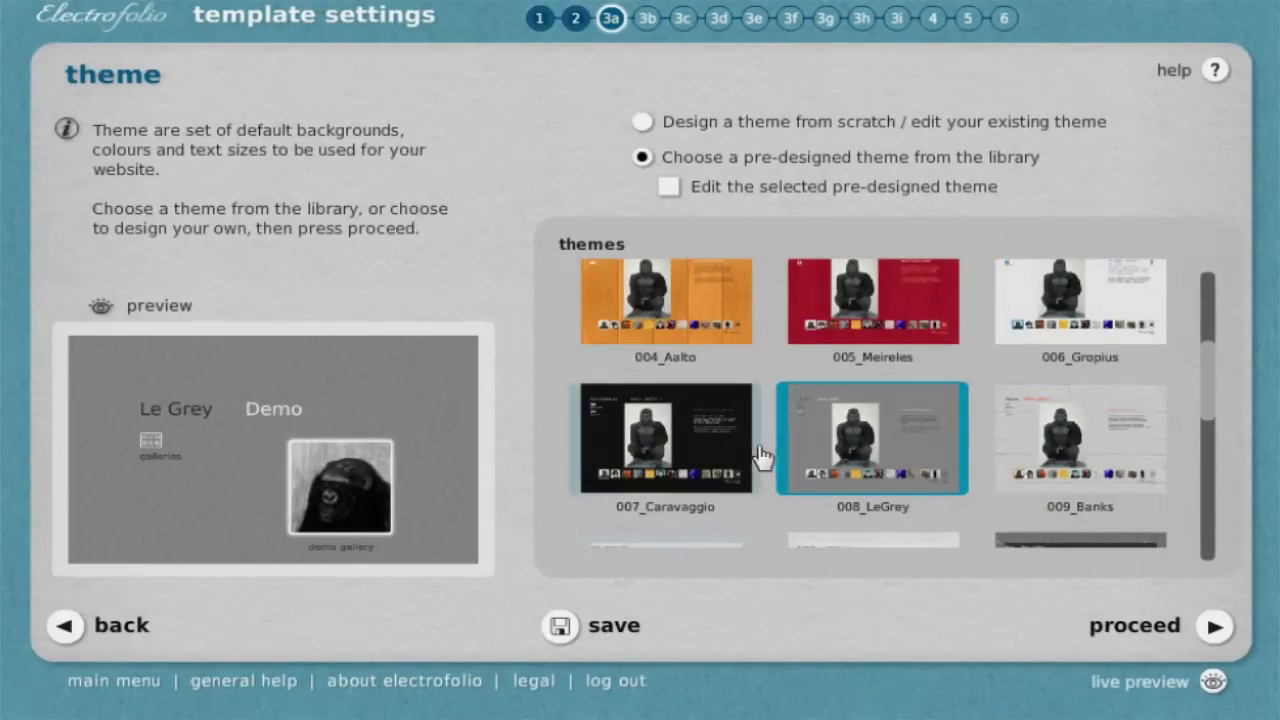
left_click(695, 455)
scroll(703, 486, "up", 5)
left_click(890, 318)
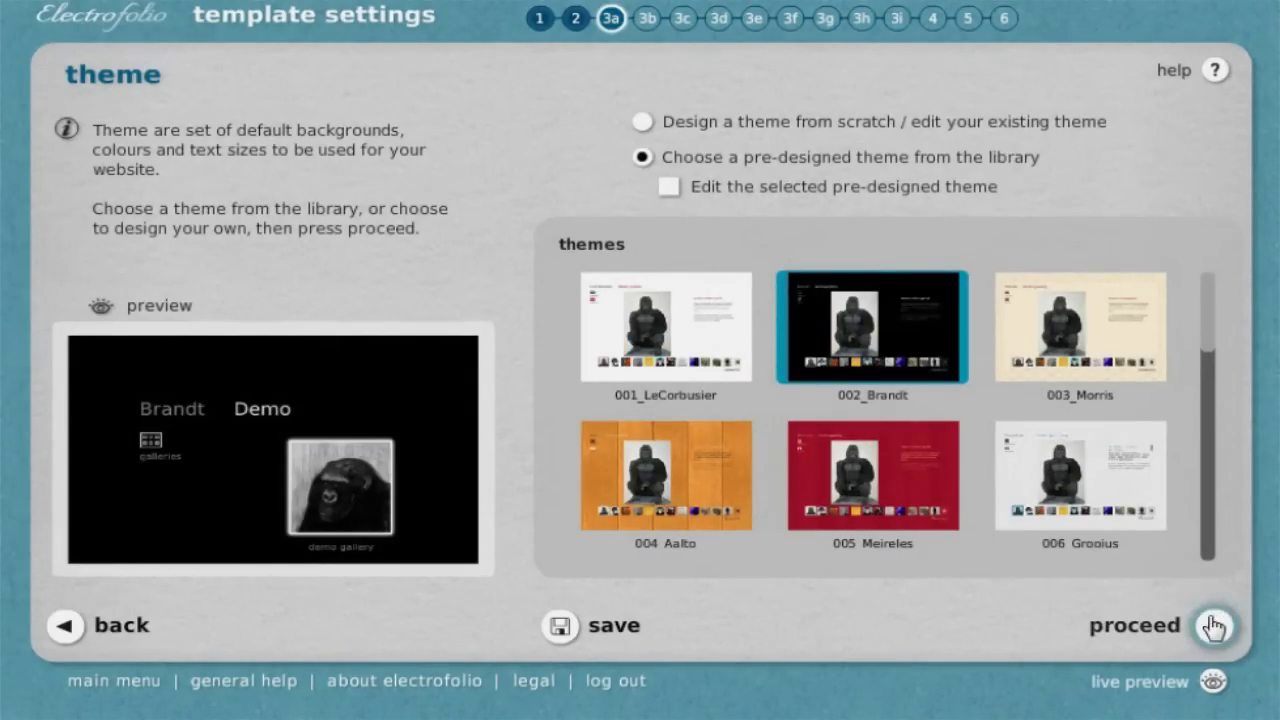
left_click(1214, 626)
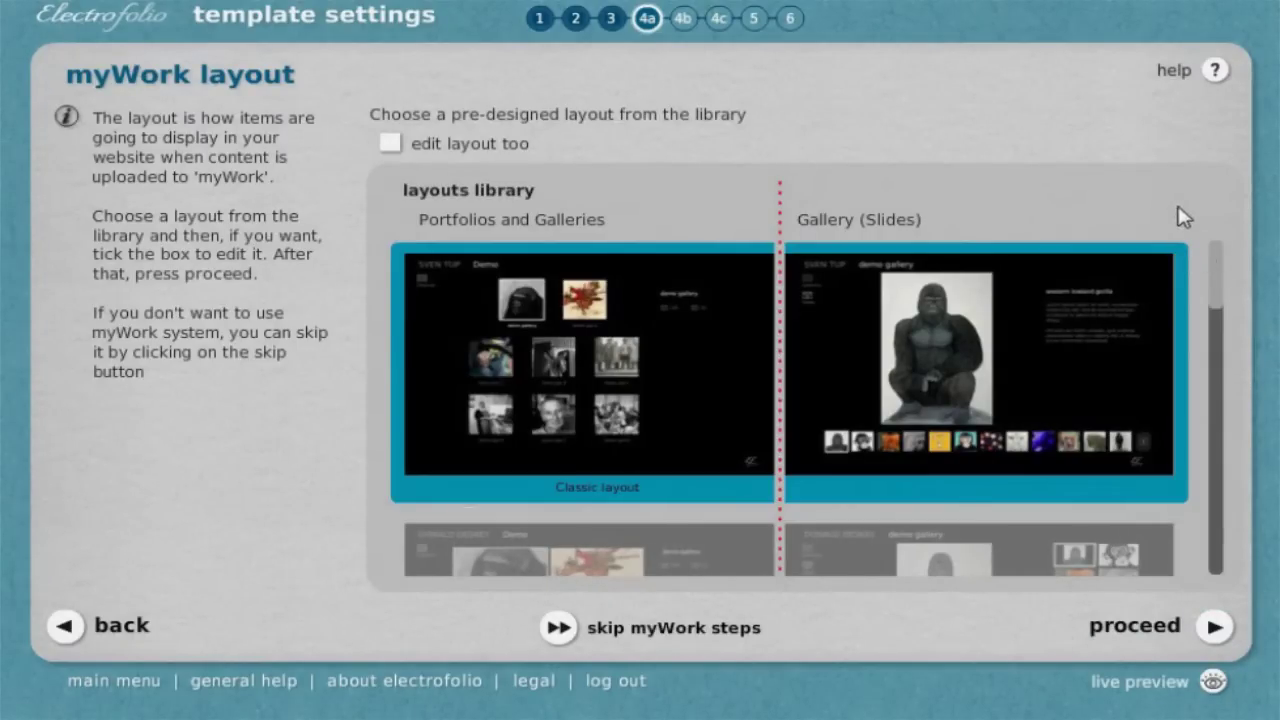
mouse_move(1220, 284)
left_mouse_down()
mouse_move(1220, 592)
mouse_move(1226, 497)
mouse_move(1205, 450)
mouse_move(1214, 476)
mouse_move(1229, 266)
left_mouse_up()
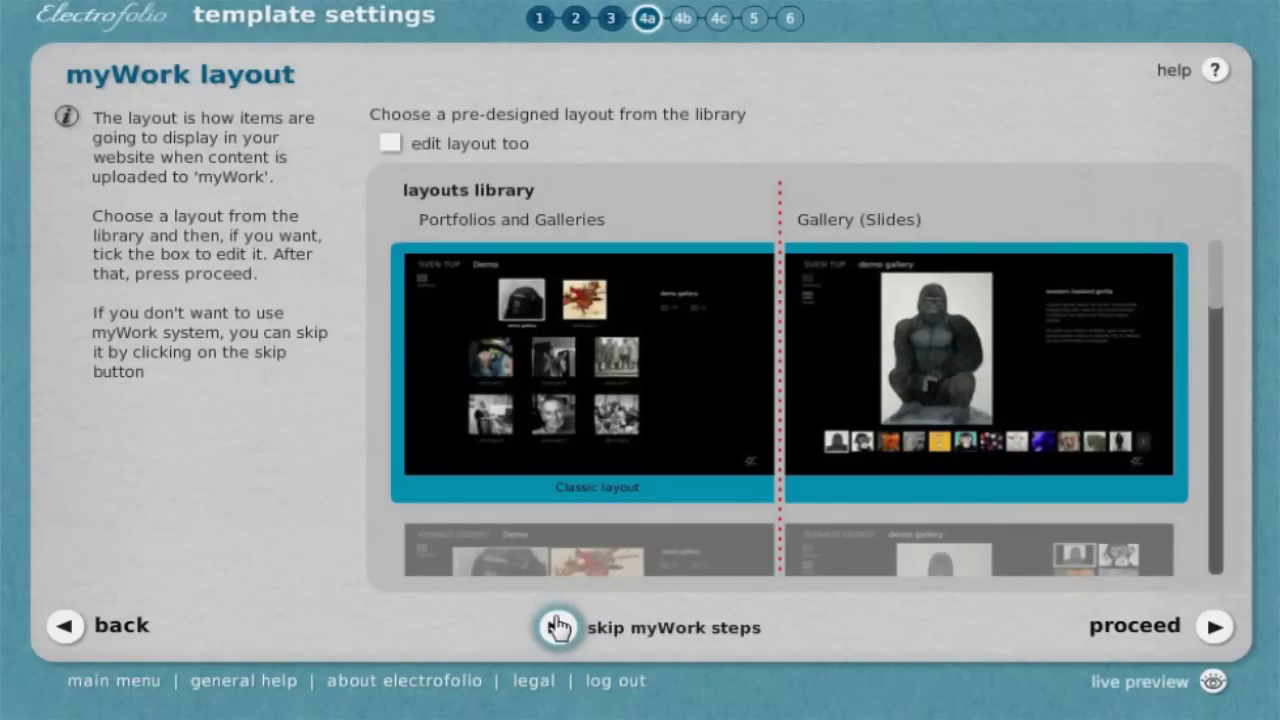
Add a new gallery in the portfolio folder, select it, and launch the multiple file uploader
left_click(1160, 628)
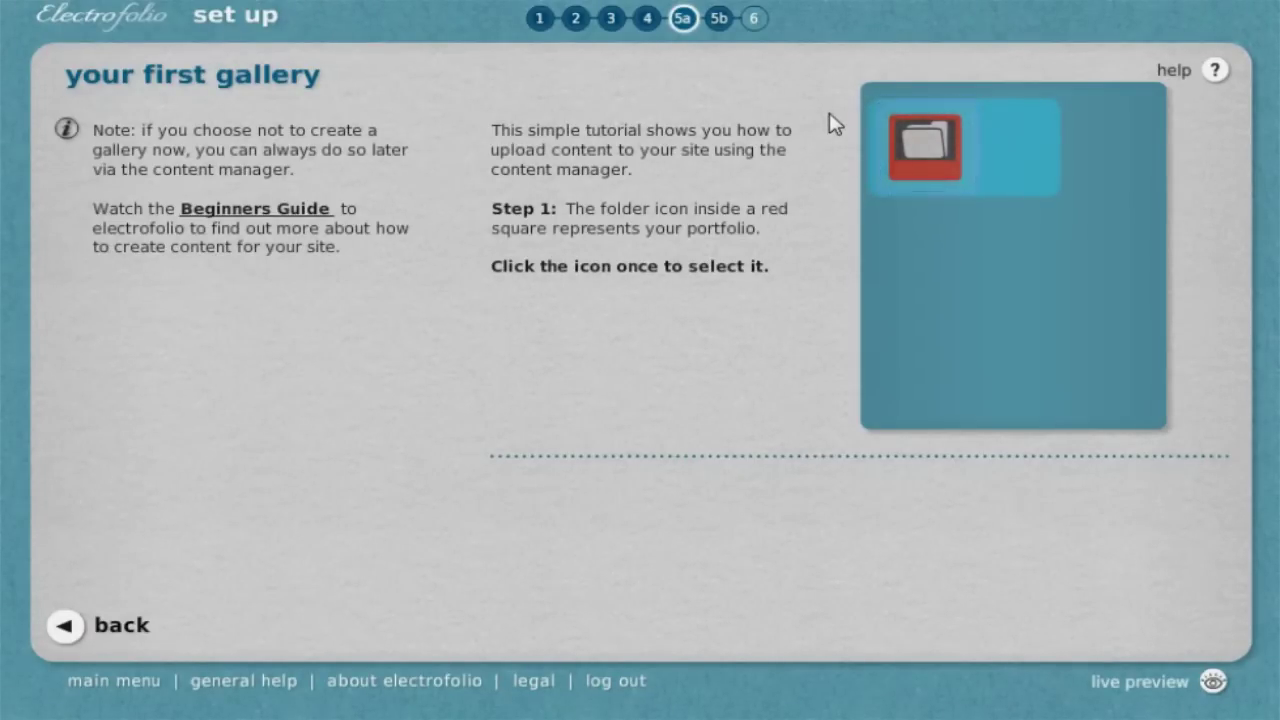
left_click(965, 170)
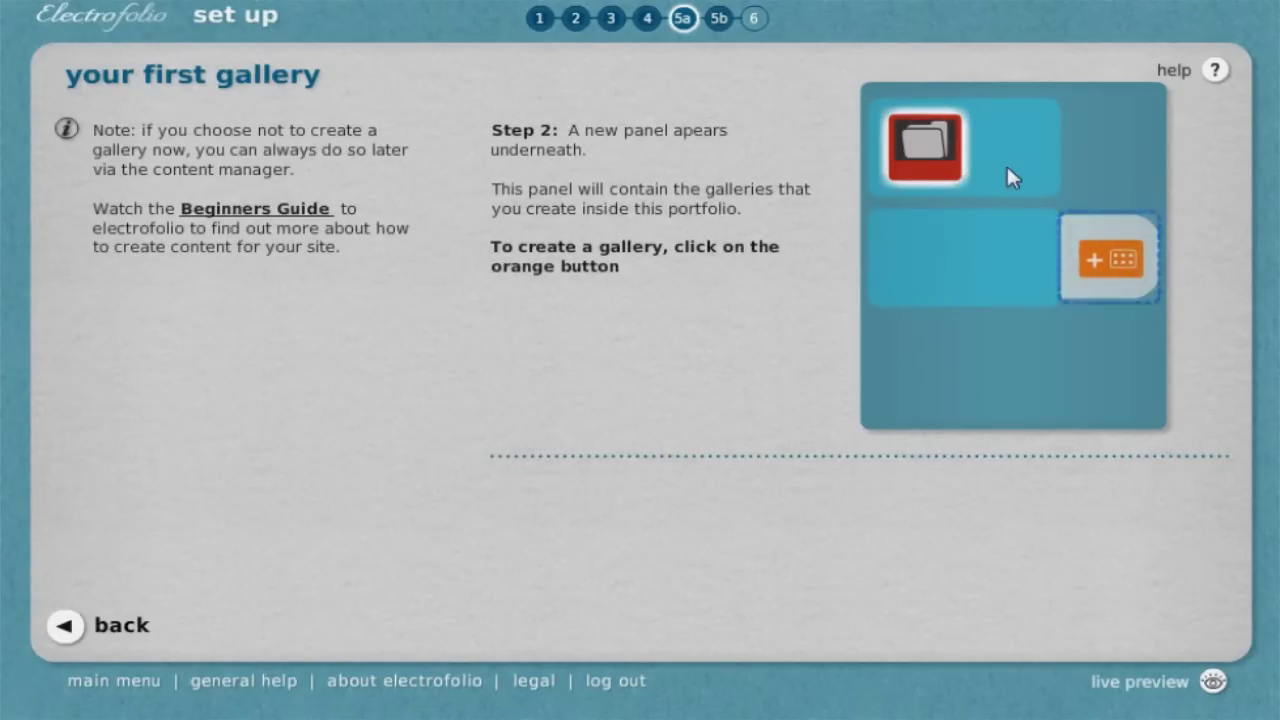
left_click(1148, 262)
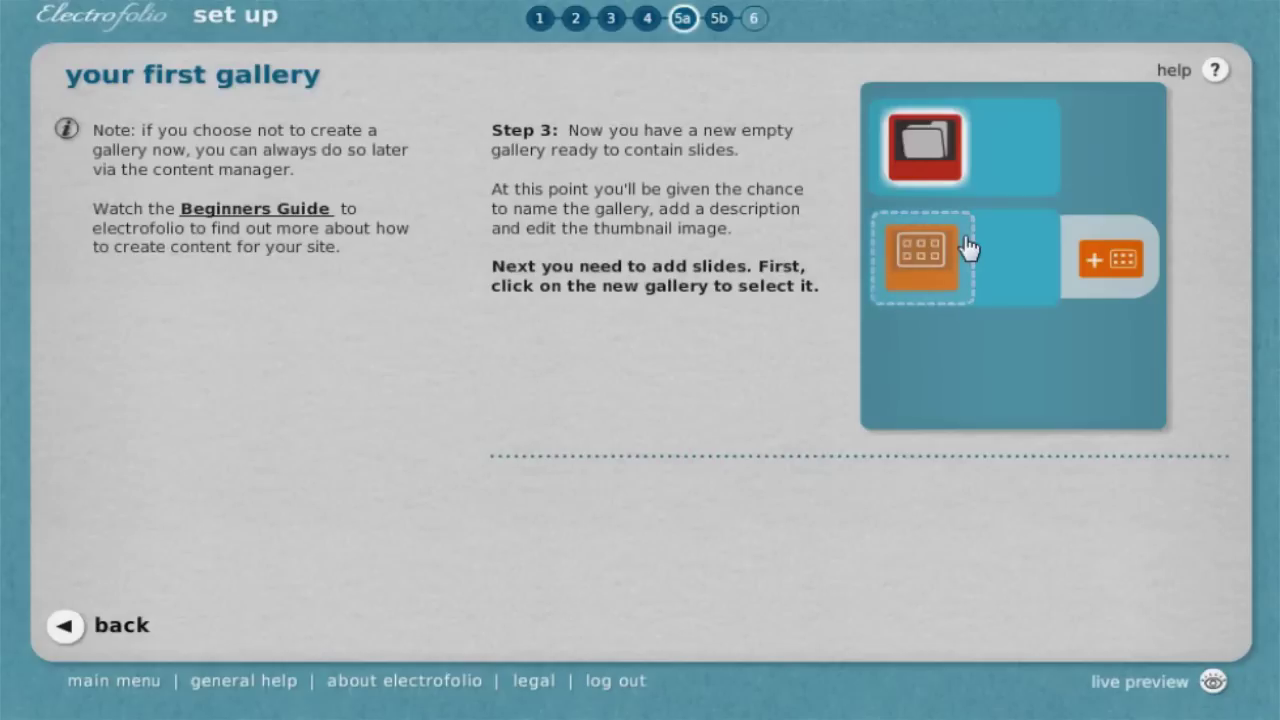
left_click(966, 243)
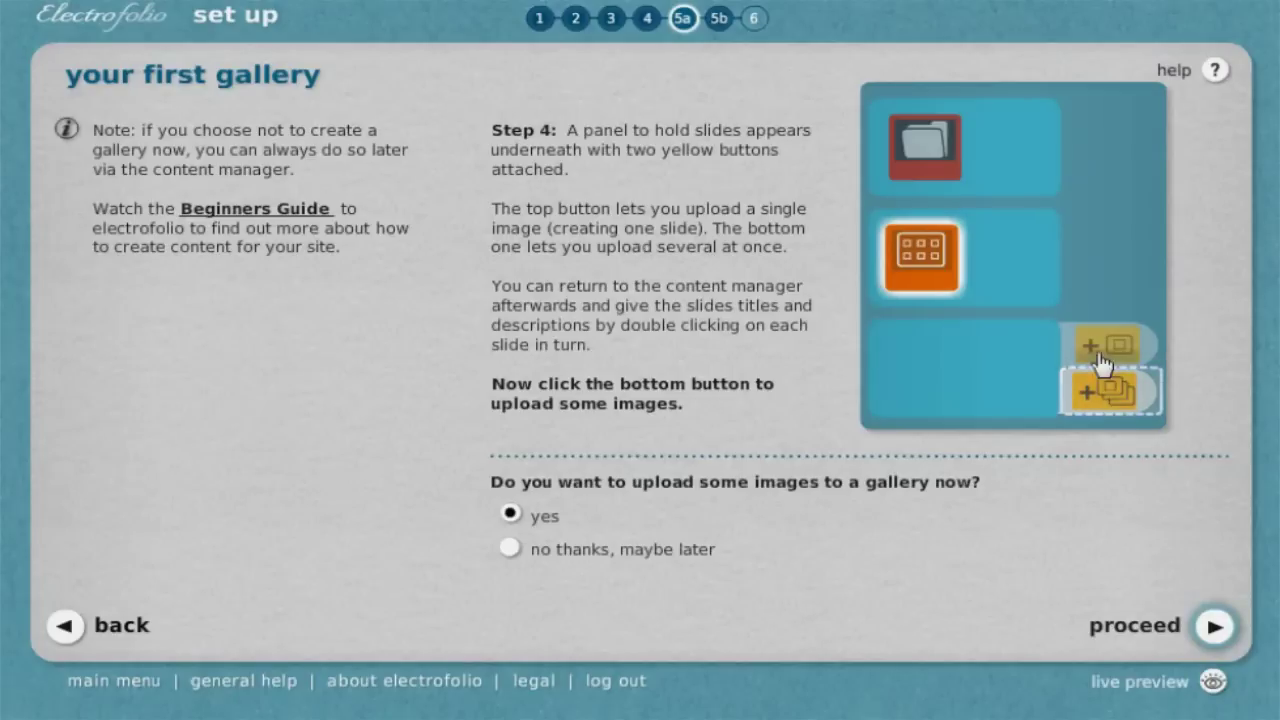
left_click(1139, 397)
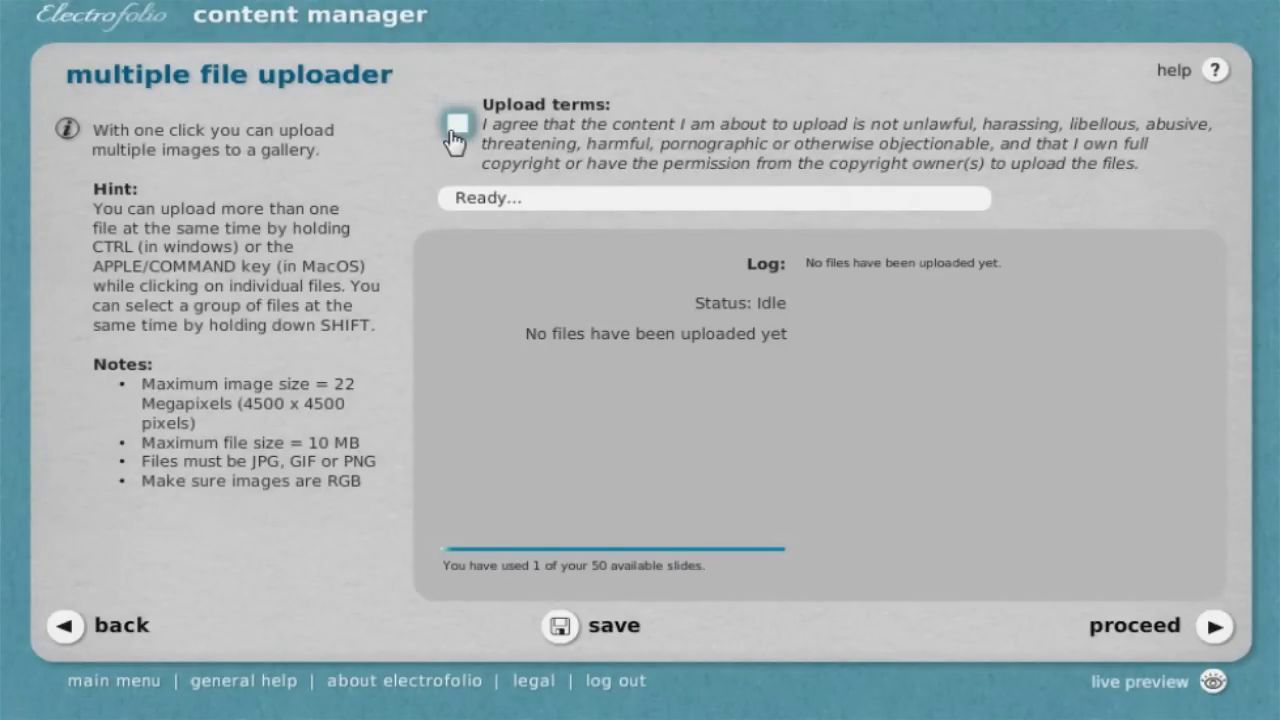
Accept the upload terms to bring up the file picker with the JPEG images
left_click(452, 130)
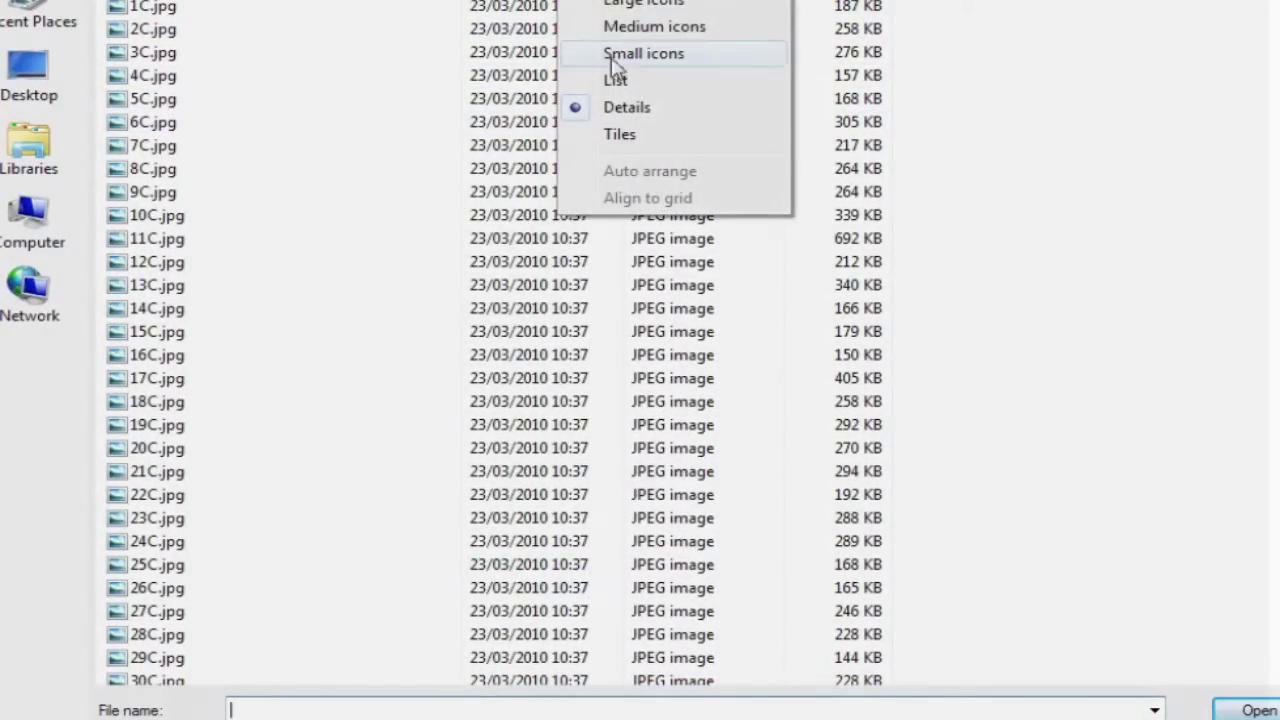
In Tiles view, select 1C.jpg through 42C.jpg and open them for upload
left_click(631, 132)
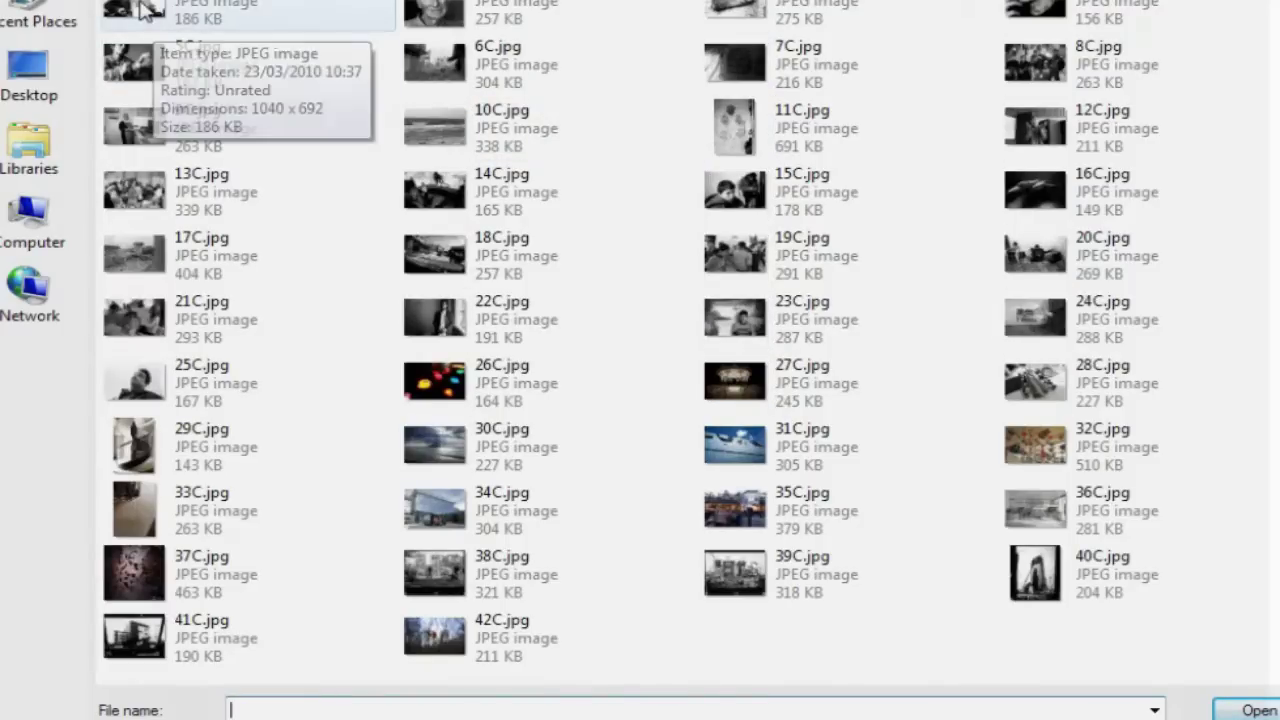
left_click(150, 12)
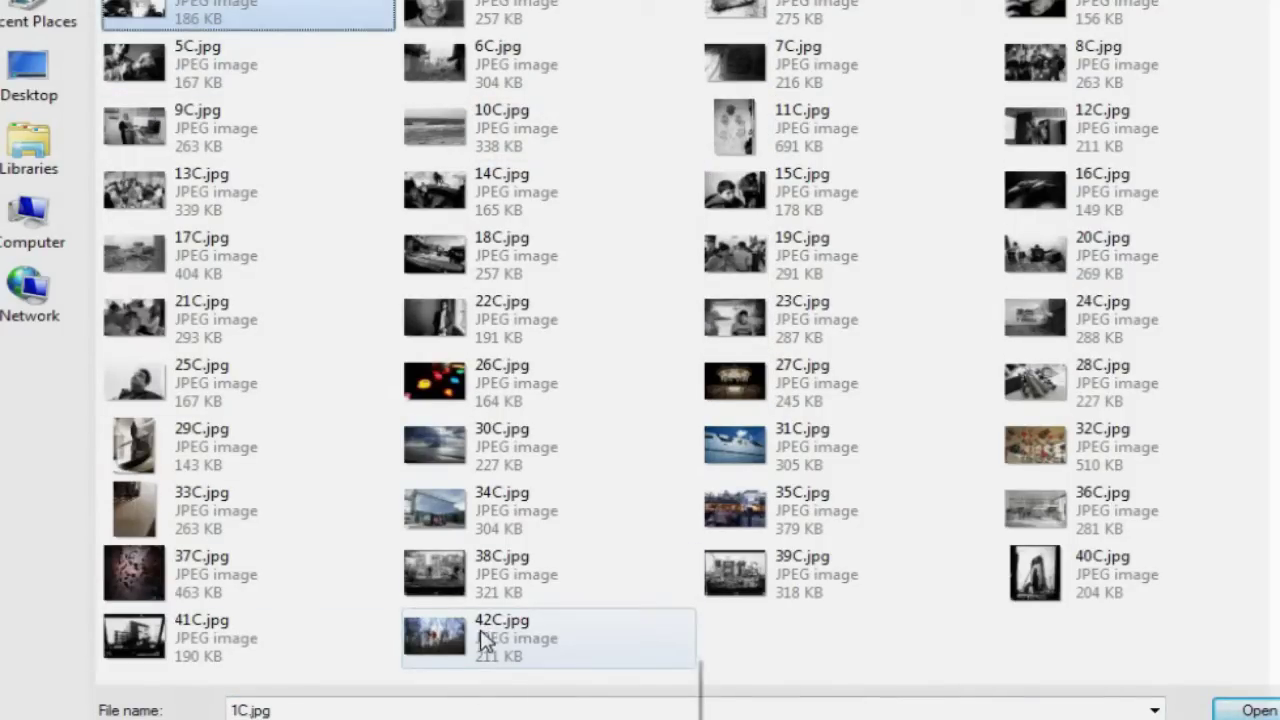
left_click(478, 645, "shift")
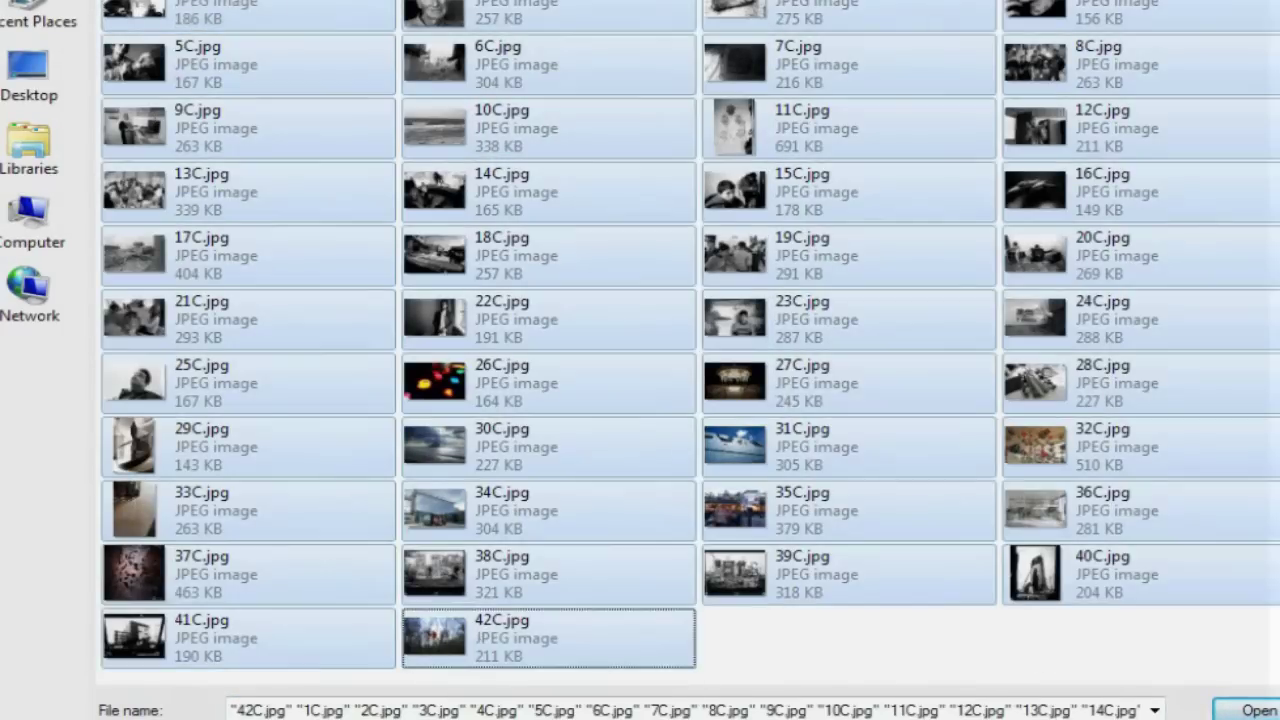
left_click(1230, 710)
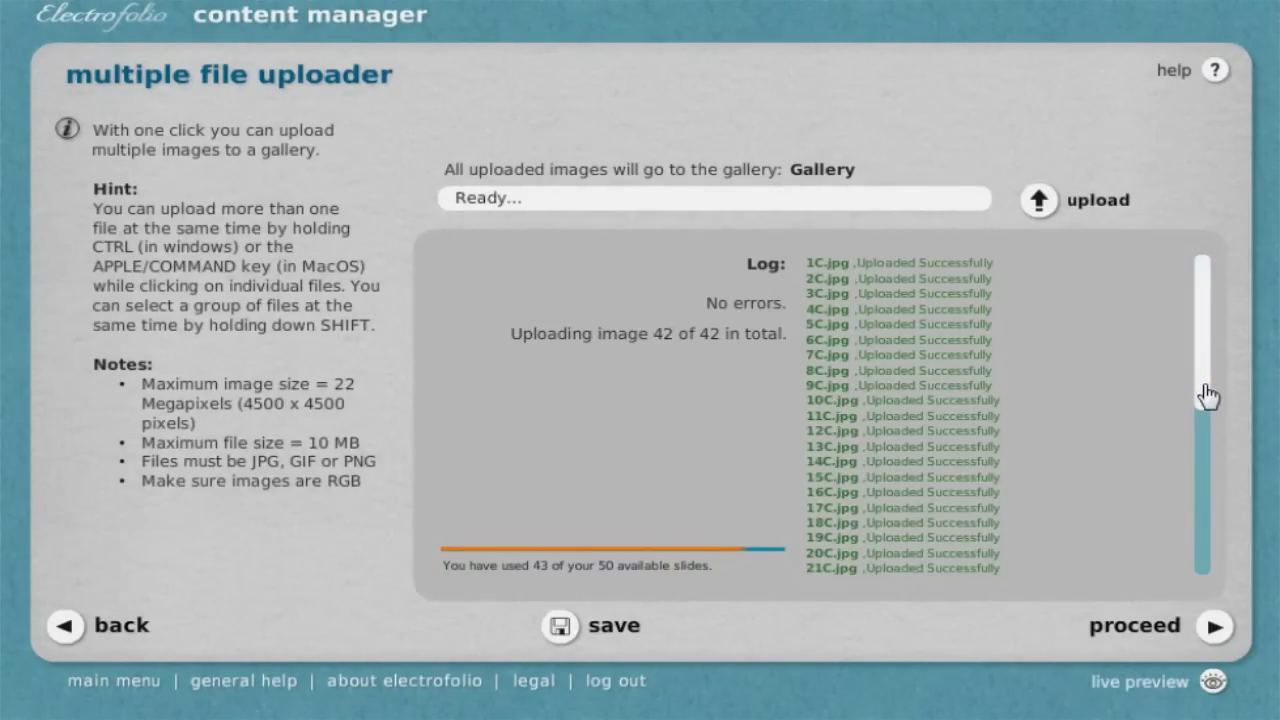
Confirm in the log that all 42 images uploaded without errors, then continue to the entry page step
left_click_drag(1208, 397, 1200, 561)
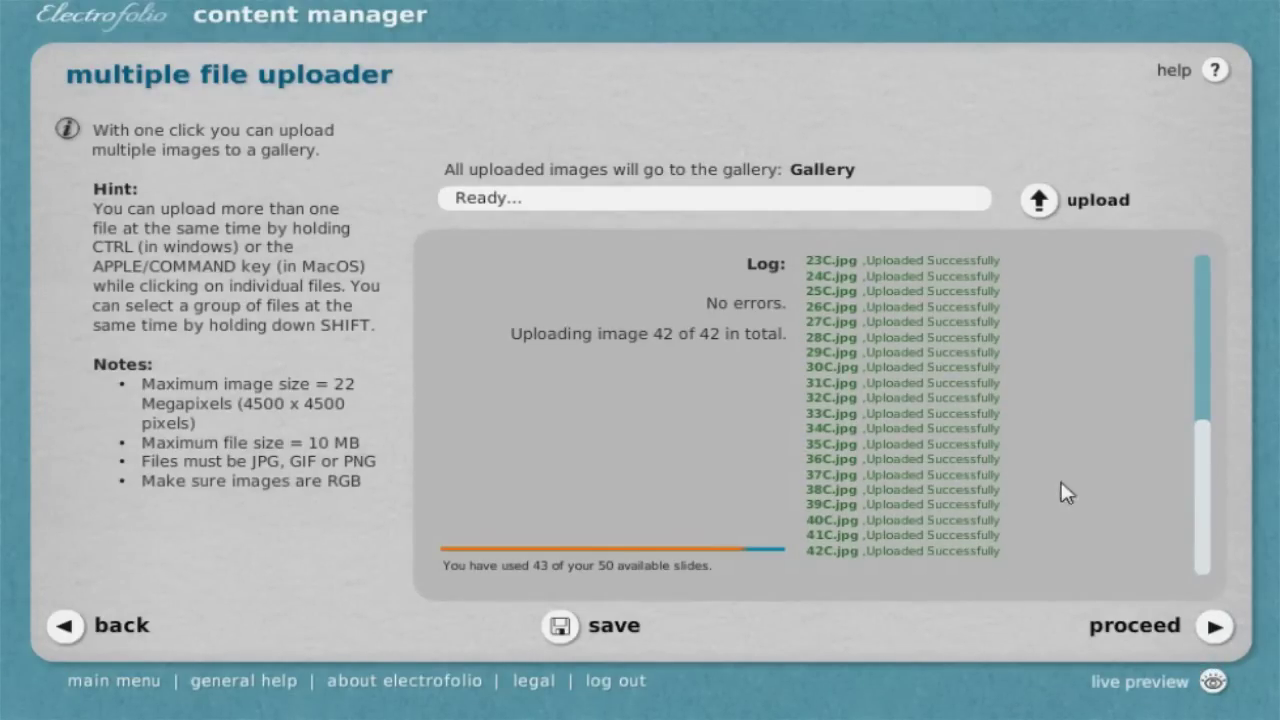
left_click(1150, 630)
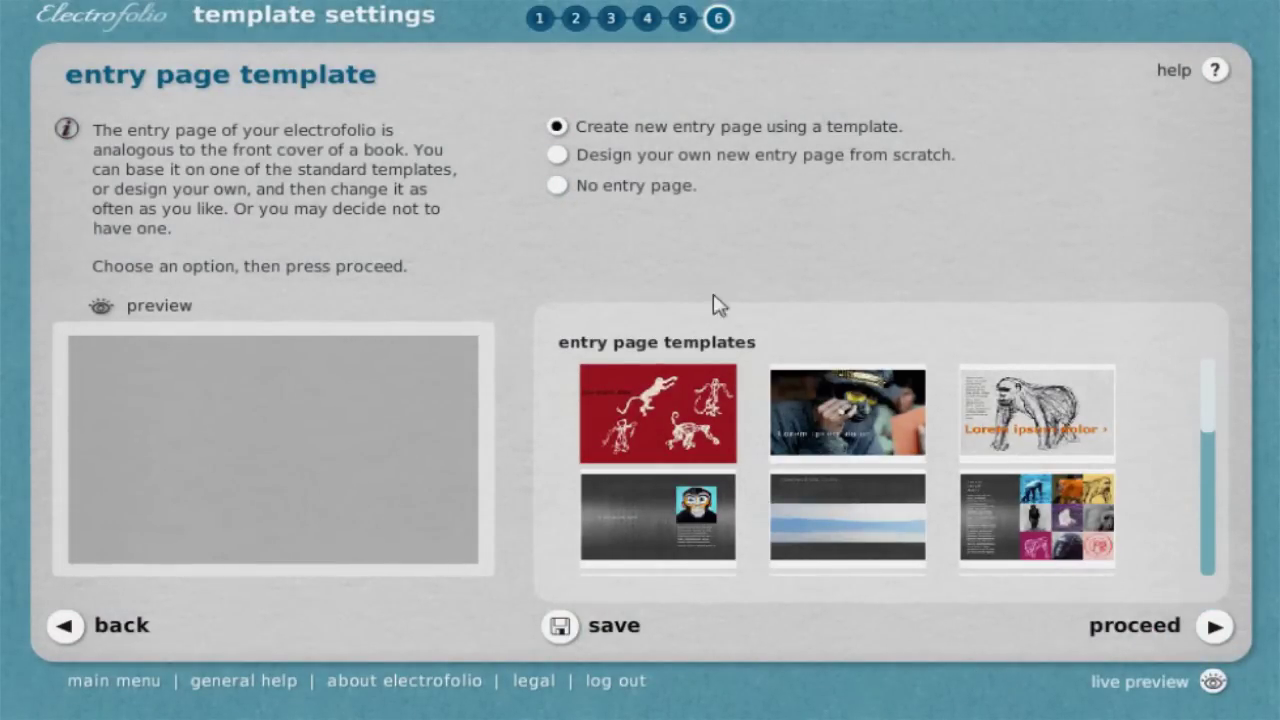
Create the entry page from a template, choosing the blue-sky banner template after browsing others
left_click(557, 186)
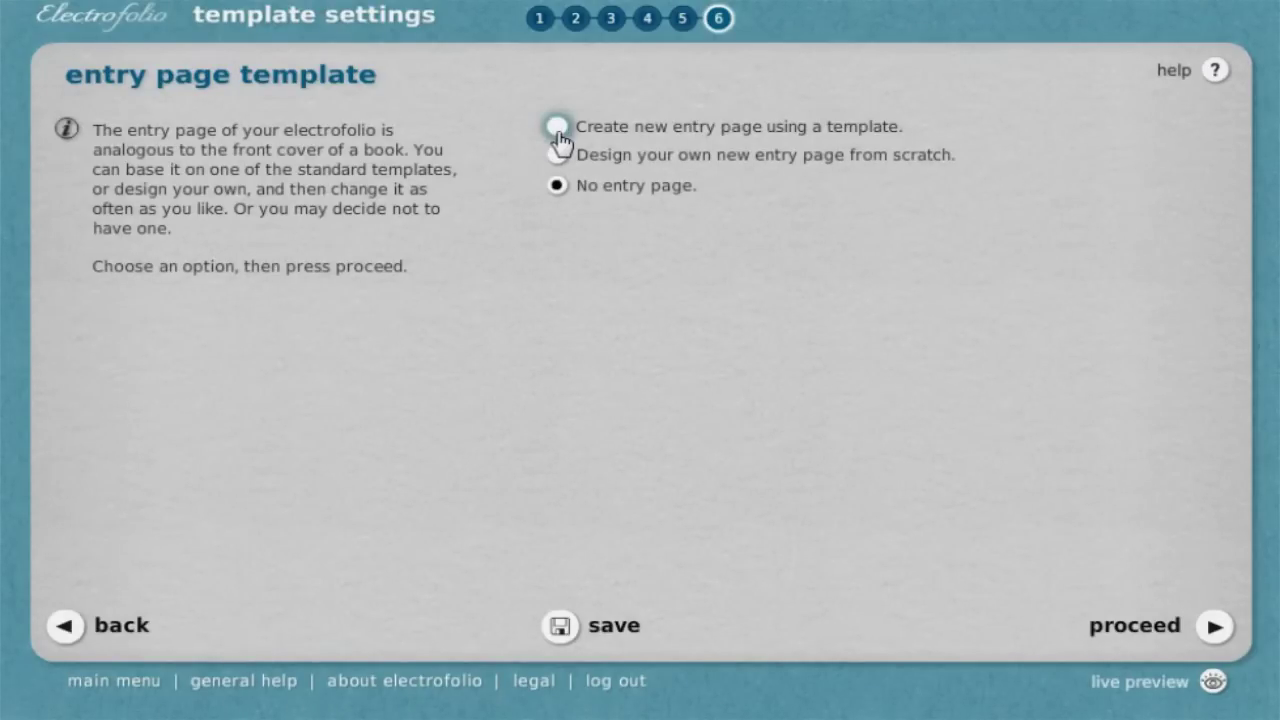
left_click(556, 156)
left_click(553, 130)
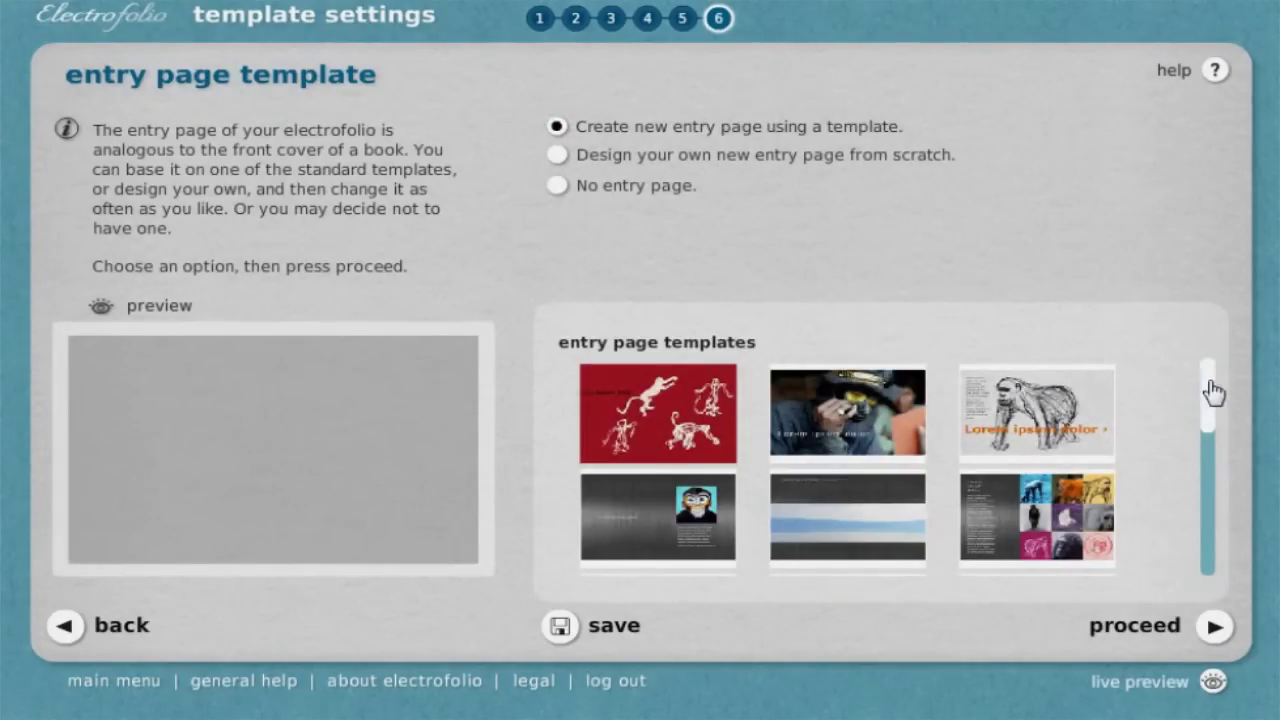
left_click_drag(1213, 393, 1205, 510)
left_click(1060, 500)
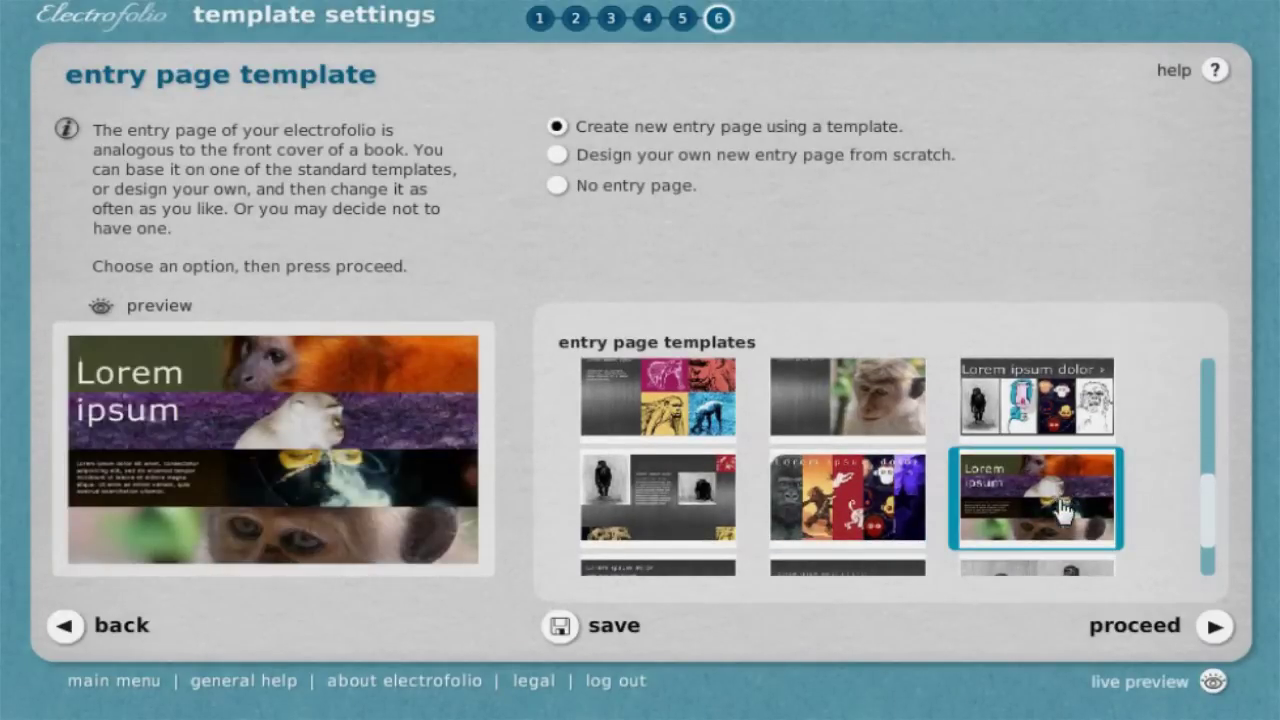
left_click(1017, 405)
left_click(850, 395)
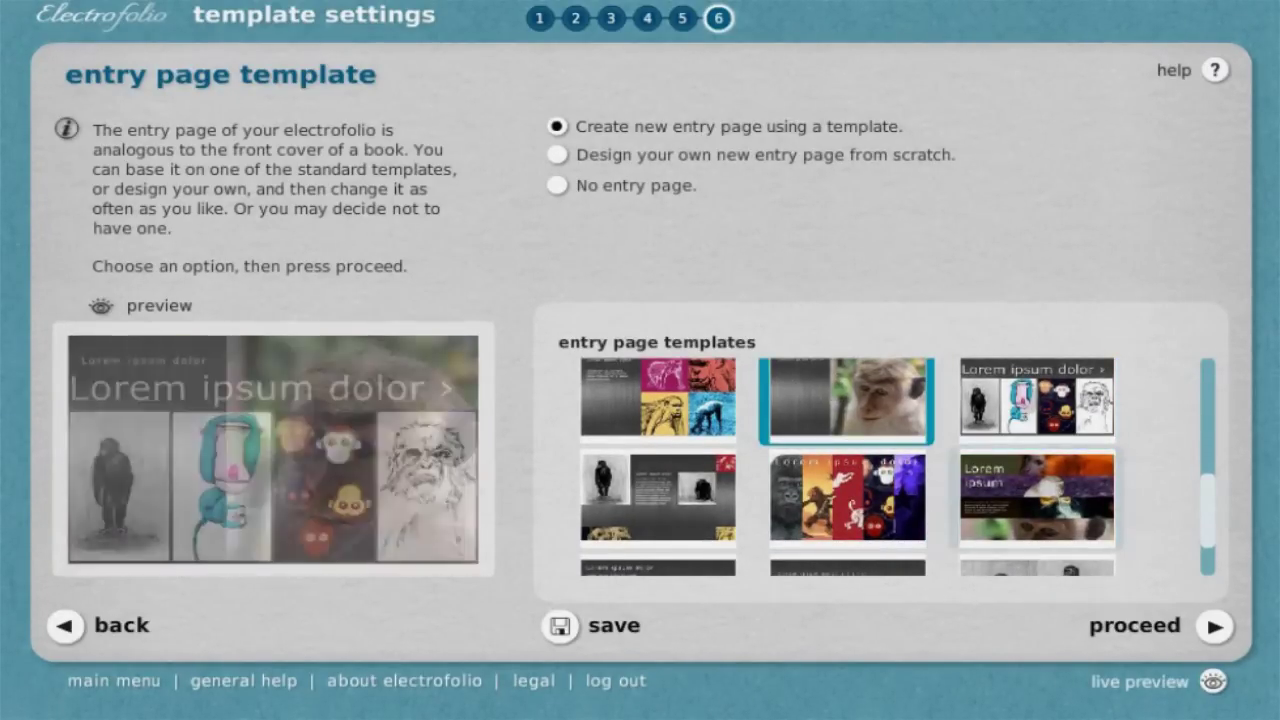
left_click_drag(1208, 509, 1228, 425)
left_click(814, 432)
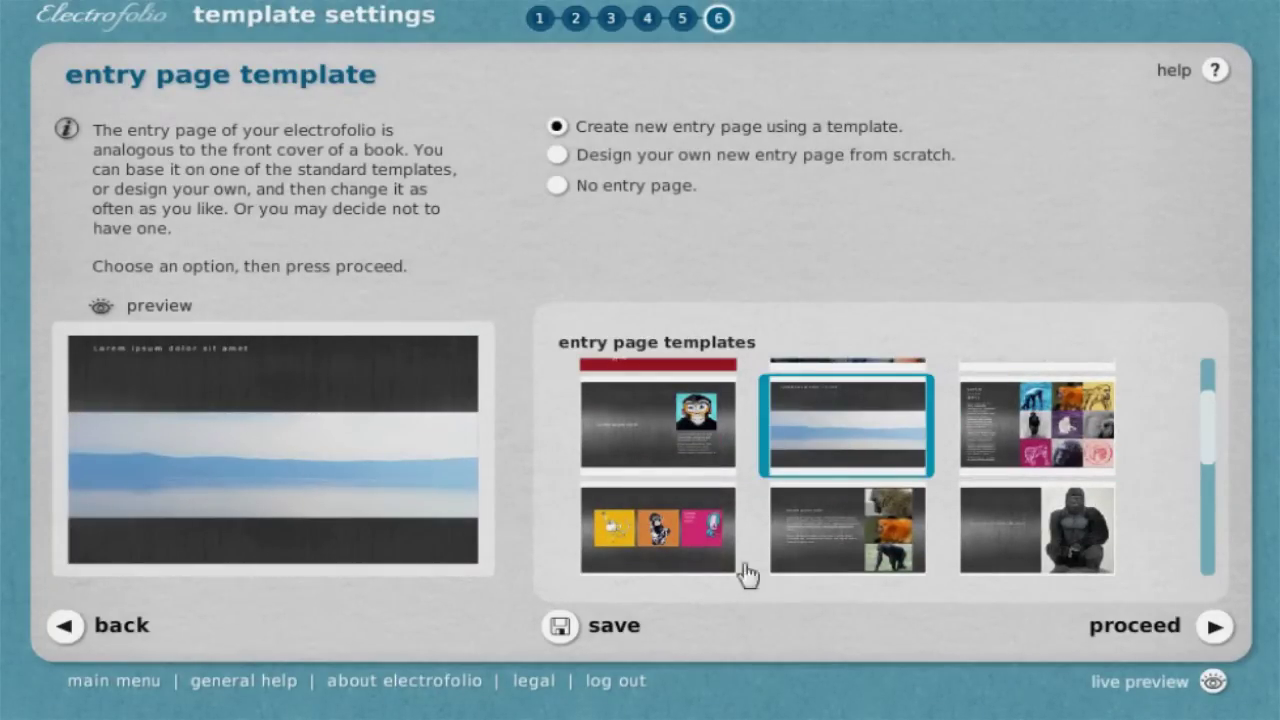
left_click(1203, 628)
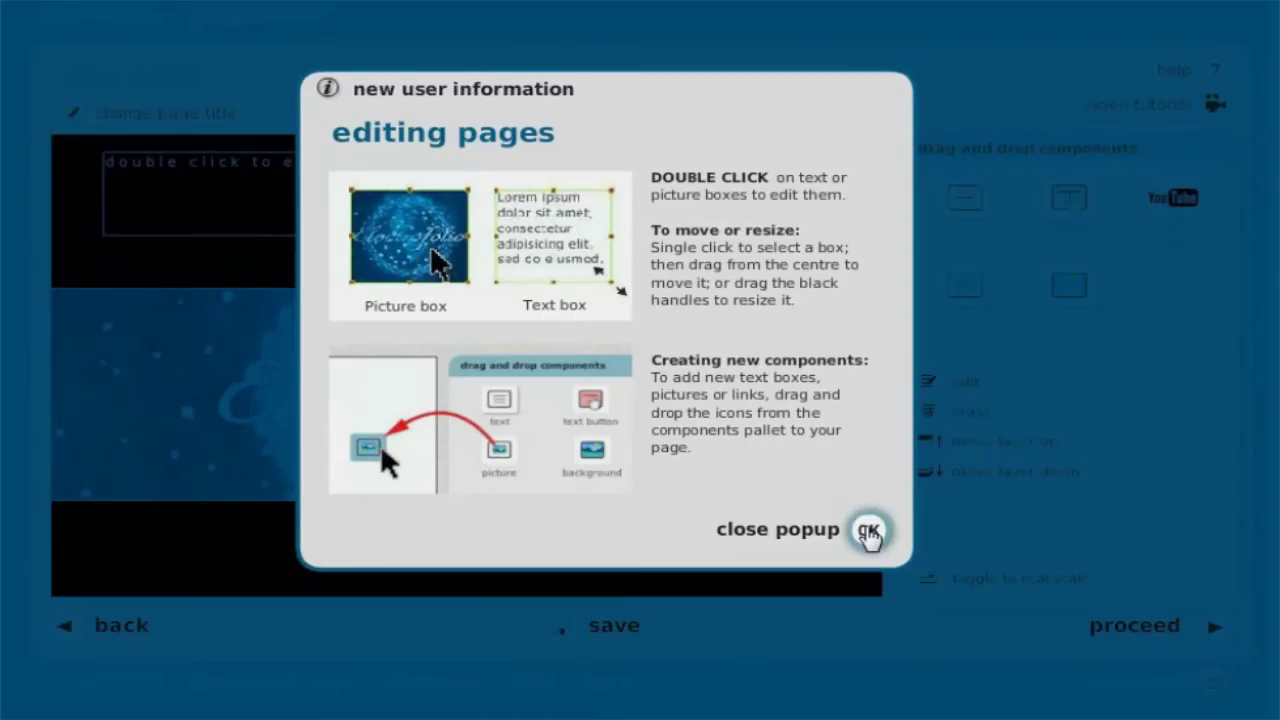
Close the editing tips and retitle the entry page from 'new page' to 'home'
left_click(868, 531)
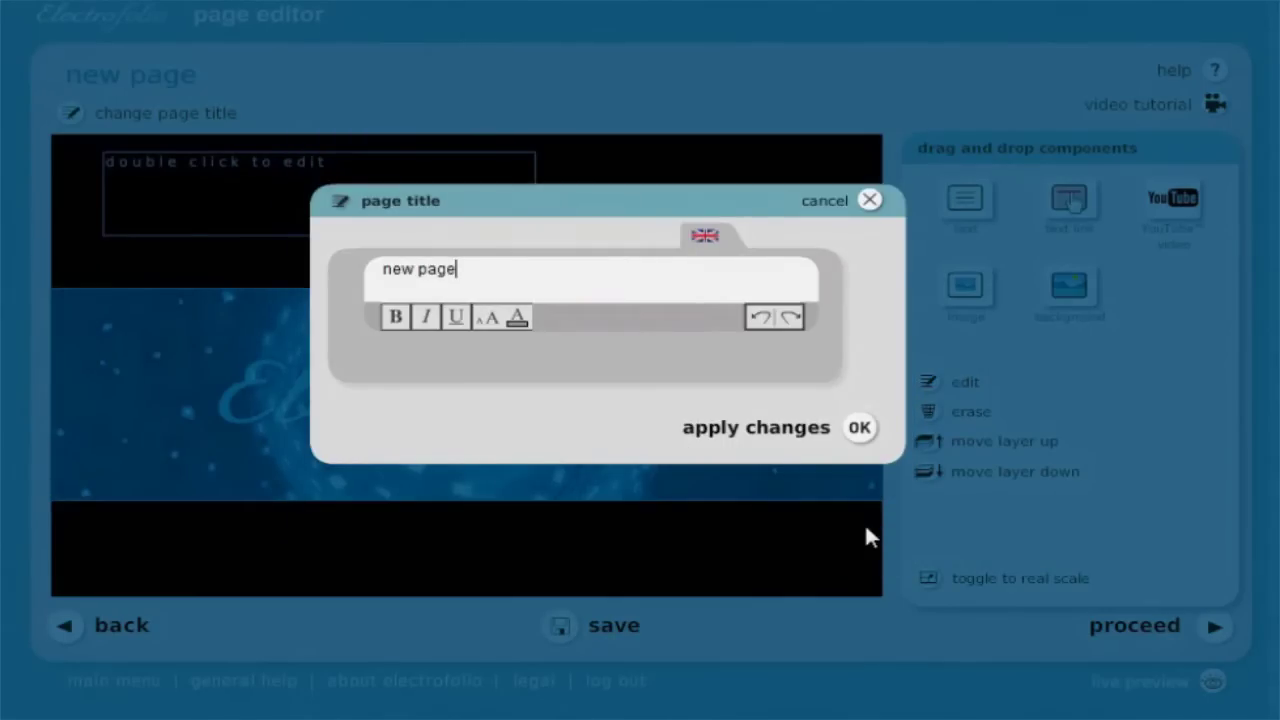
left_click_drag(458, 269, 381, 269)
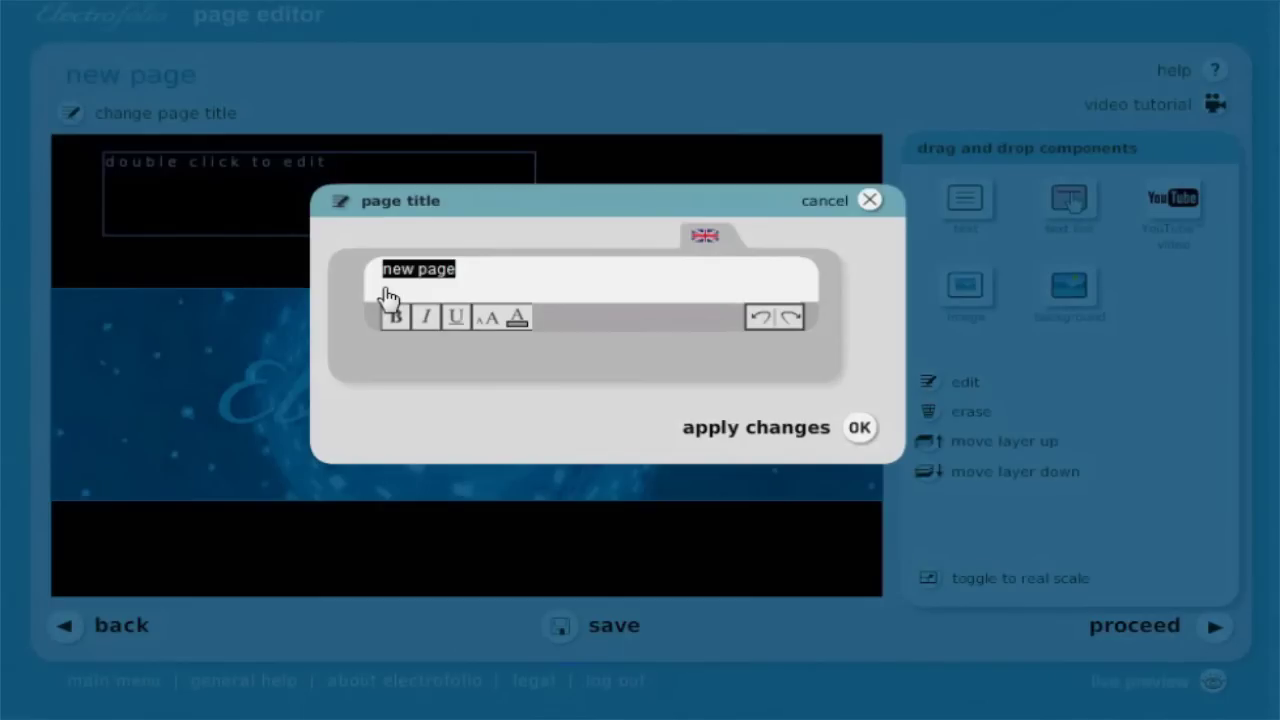
type("home")
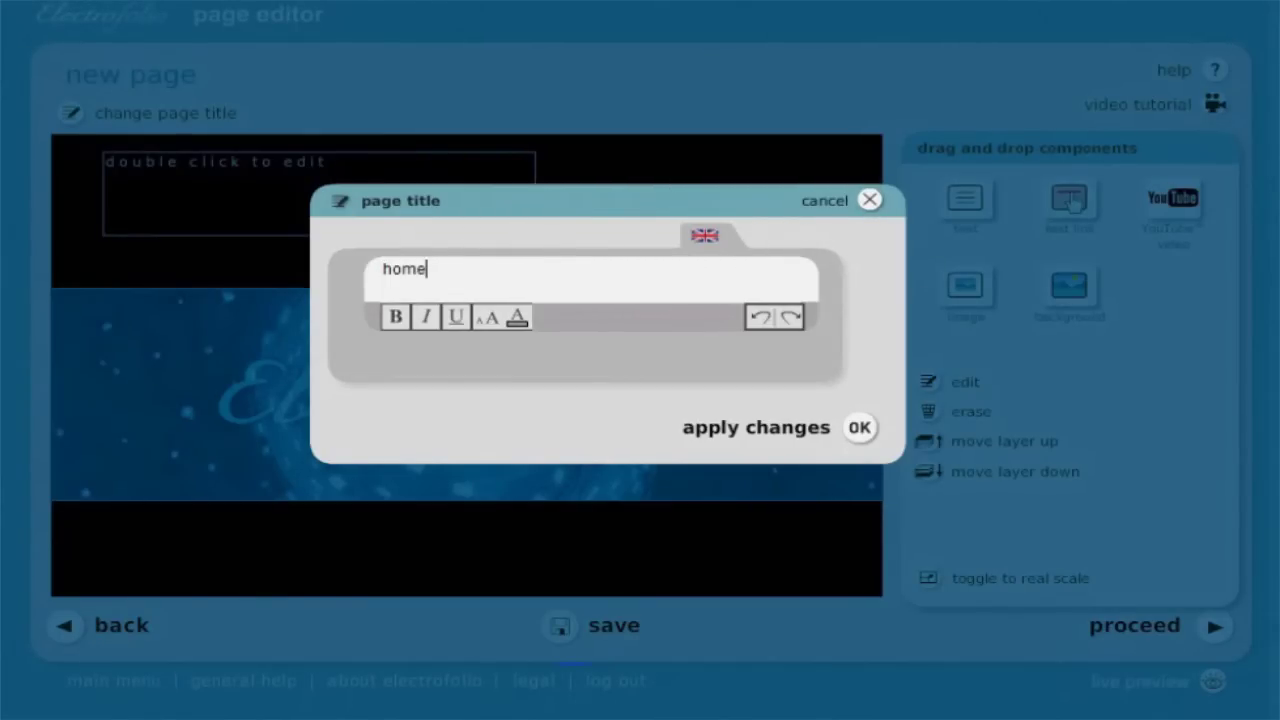
left_click(858, 427)
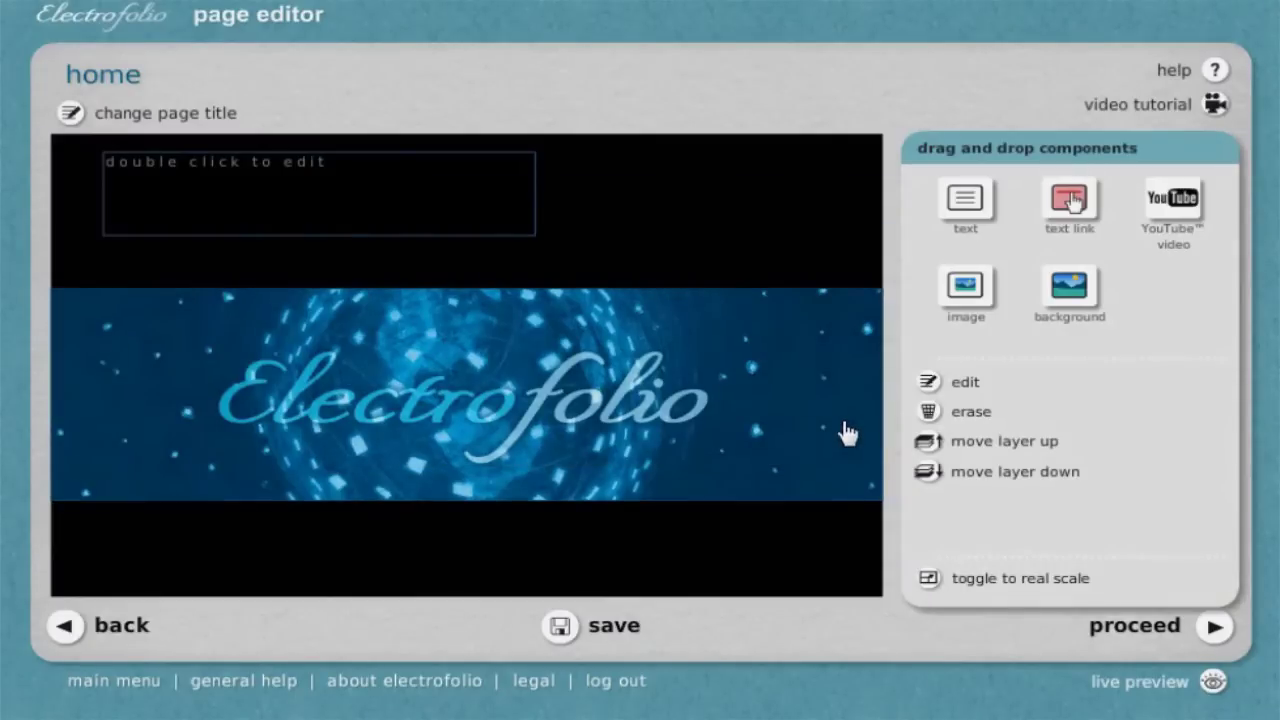
Delete the 'double click to edit' placeholder text box, leaving only the blue Electrofolio banner
left_click(663, 434)
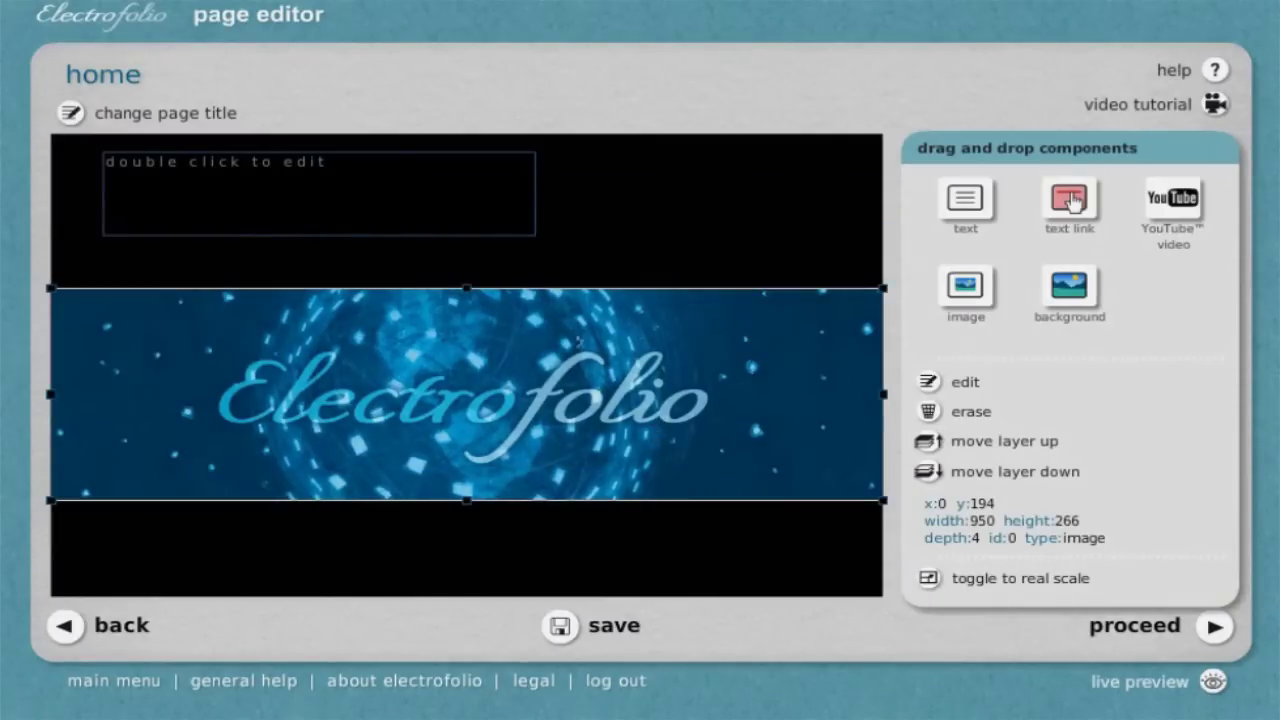
left_click(447, 210)
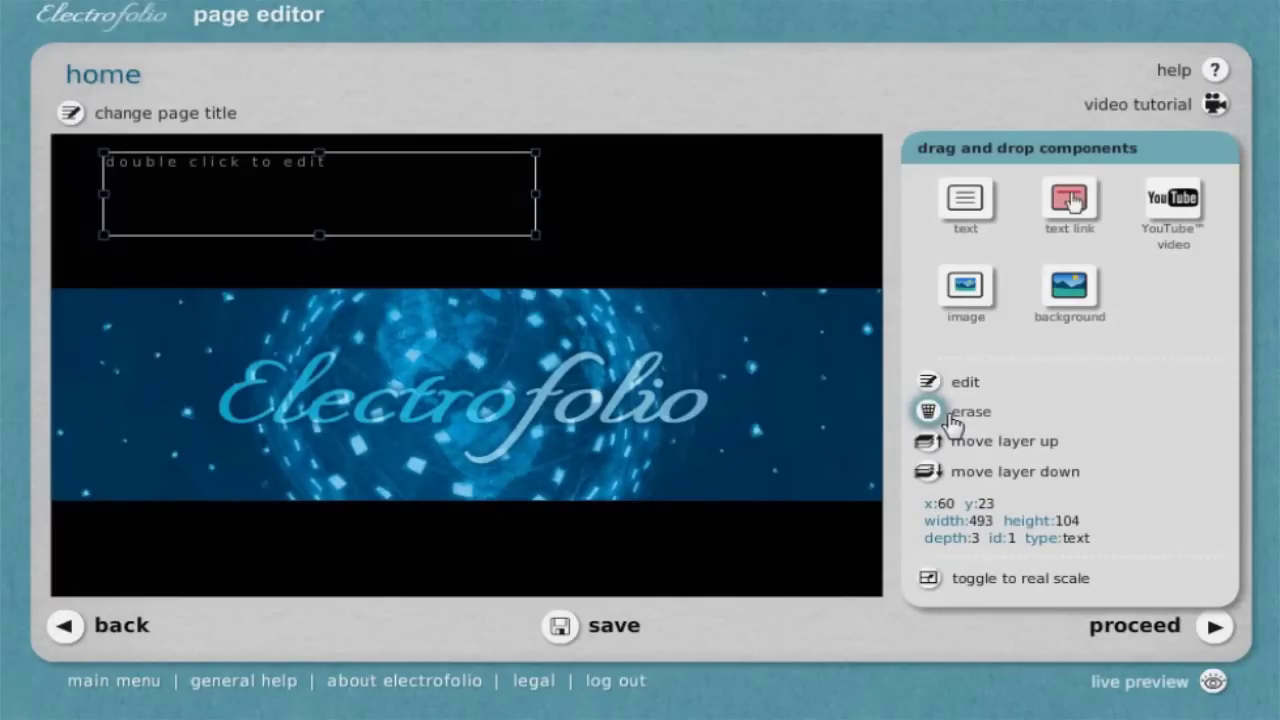
double_click(416, 182)
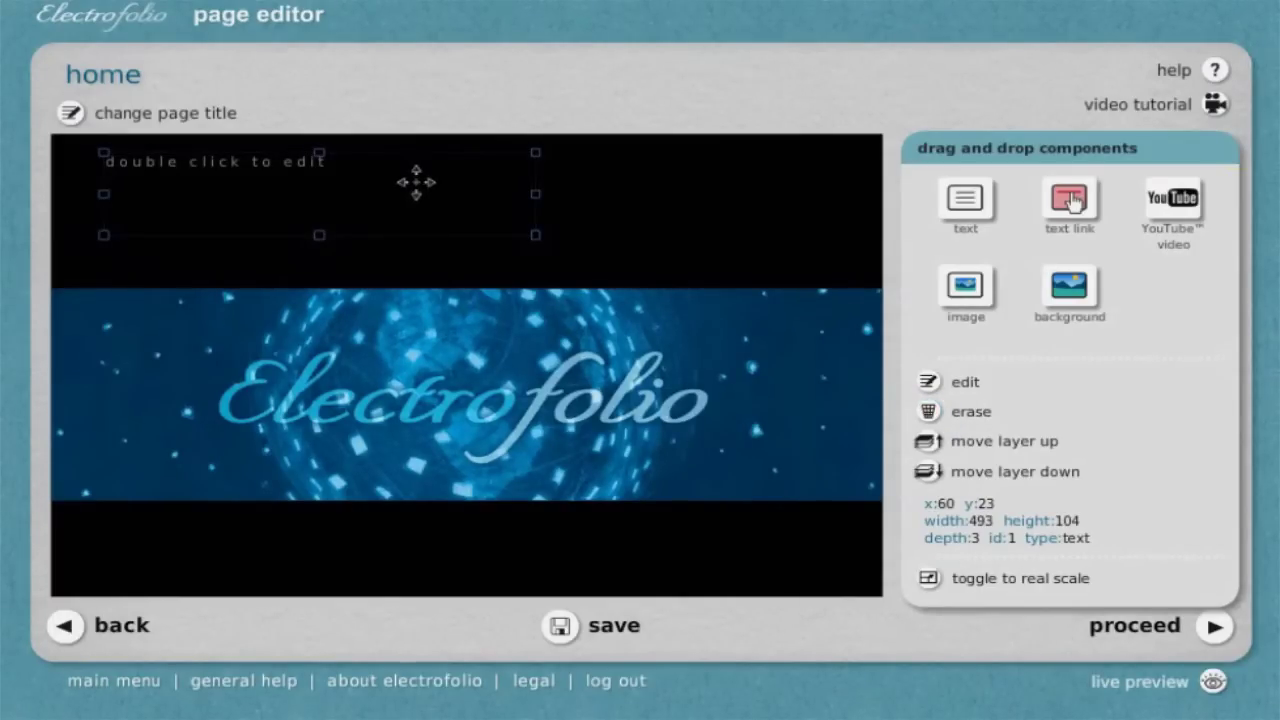
left_click(417, 188)
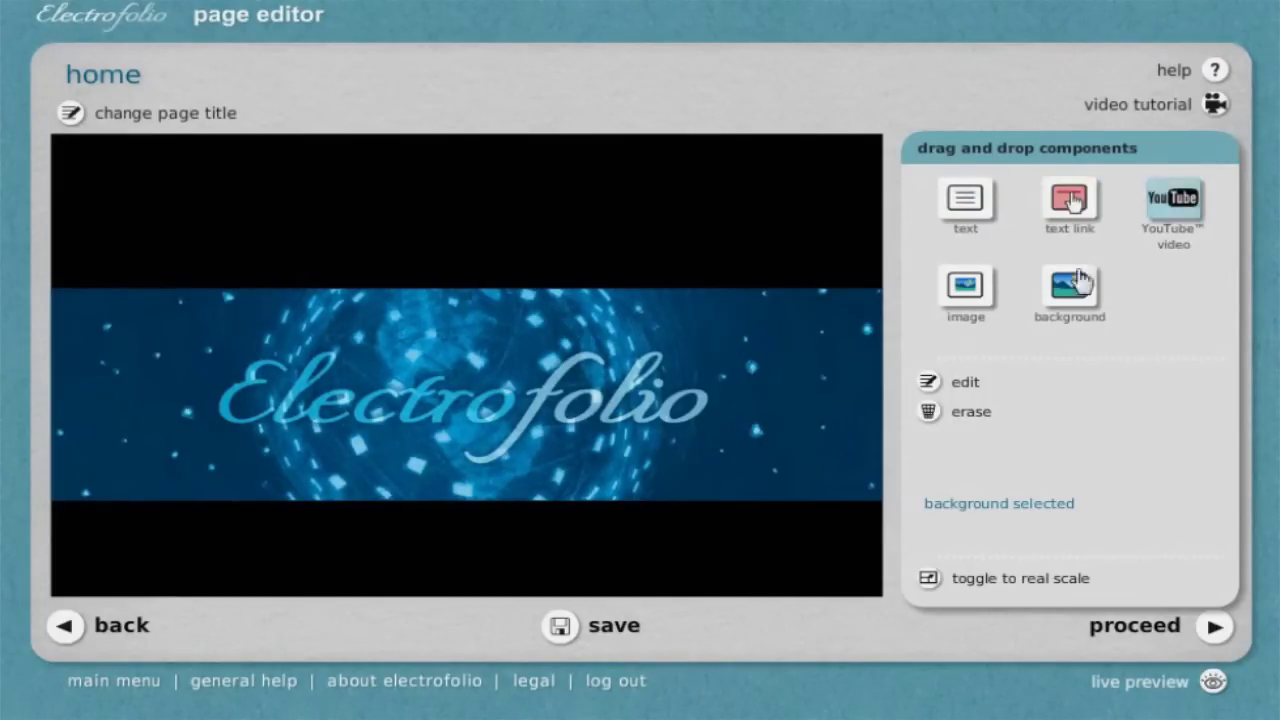
Add a top-left text box with the photographer's name followed by 'Photographer'
left_click_drag(987, 213, 172, 215)
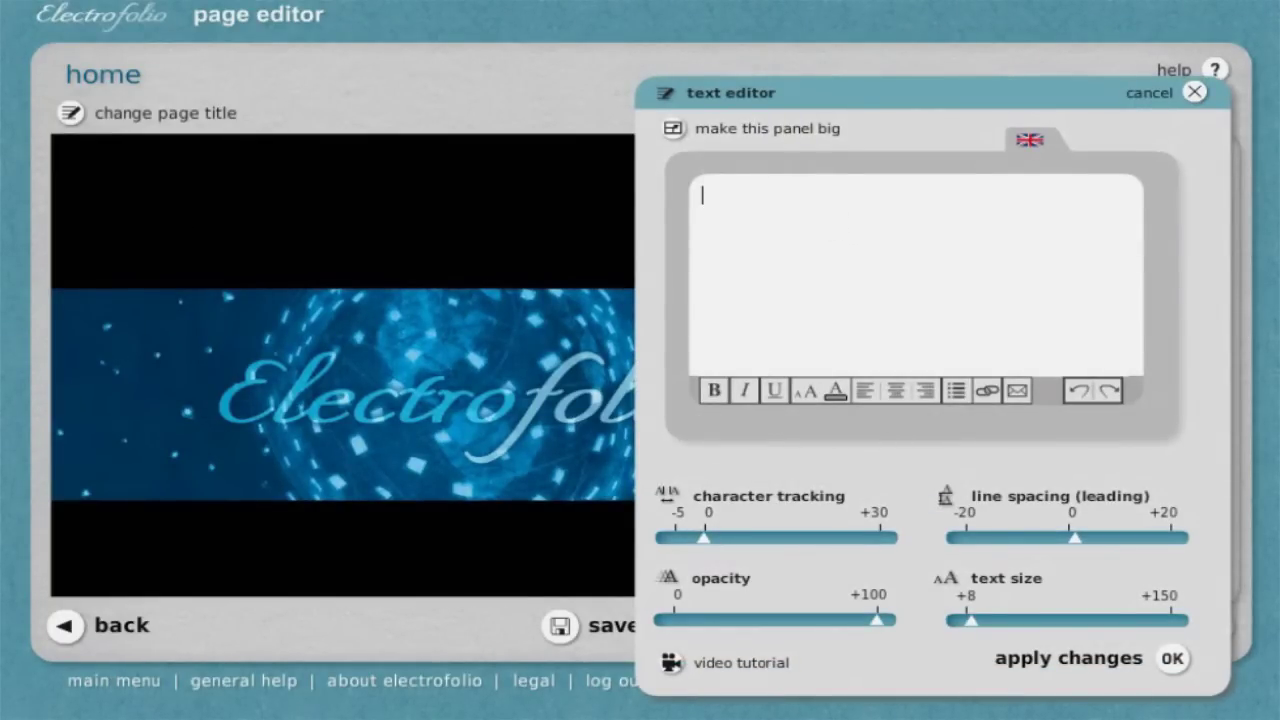
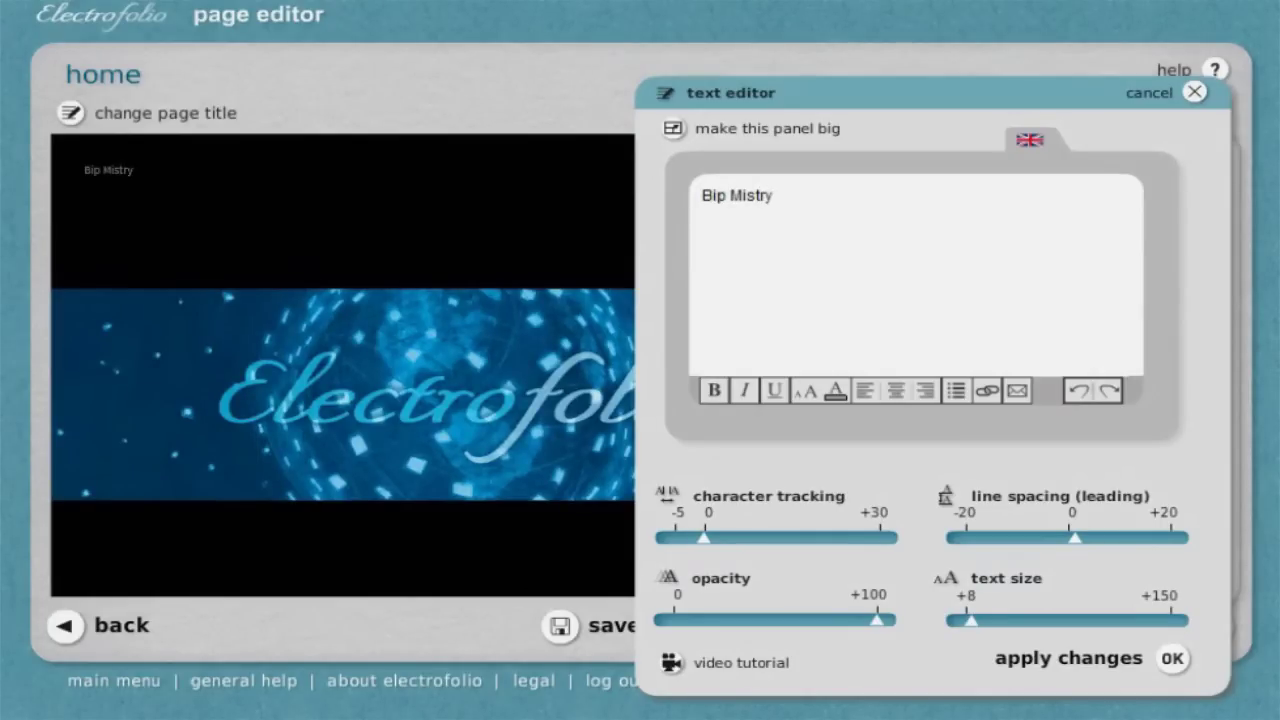
type(" Photograhper")
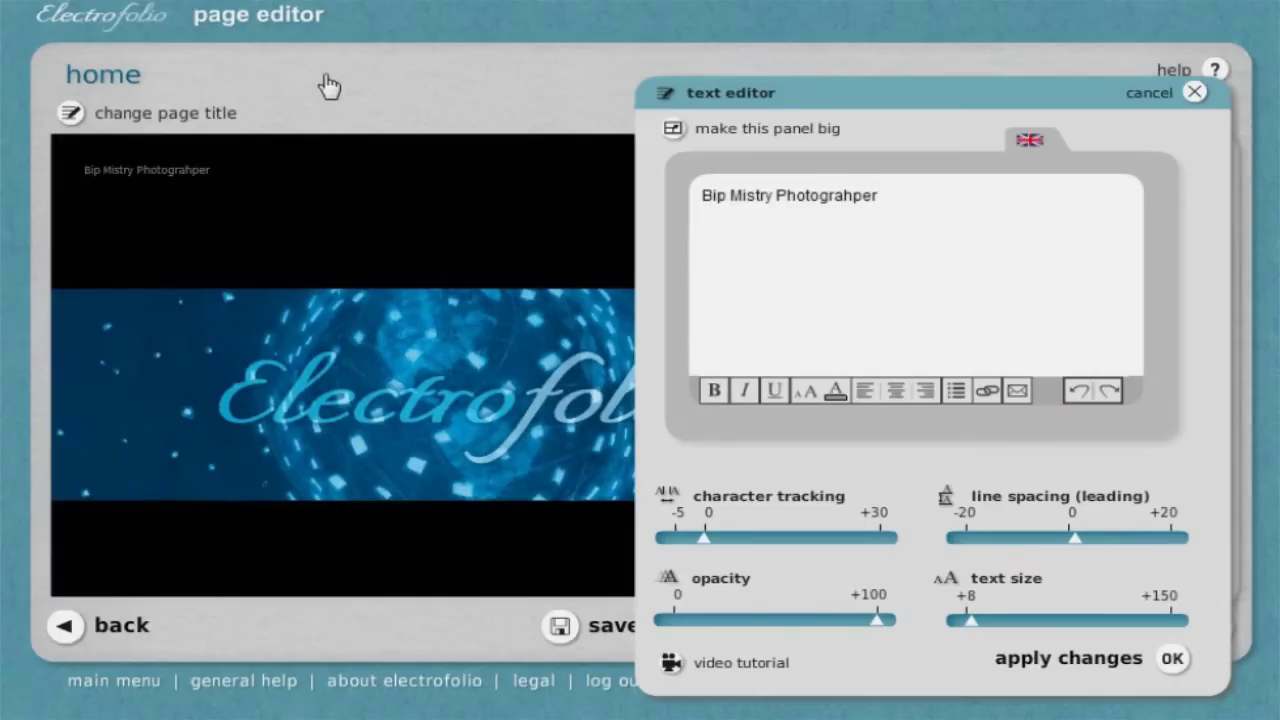
Enlarge the title text to about size 32, widen its character tracking to about 5, and apply
mouse_move(971, 630)
left_mouse_down()
mouse_move(1004, 636)
mouse_move(991, 643)
left_mouse_up()
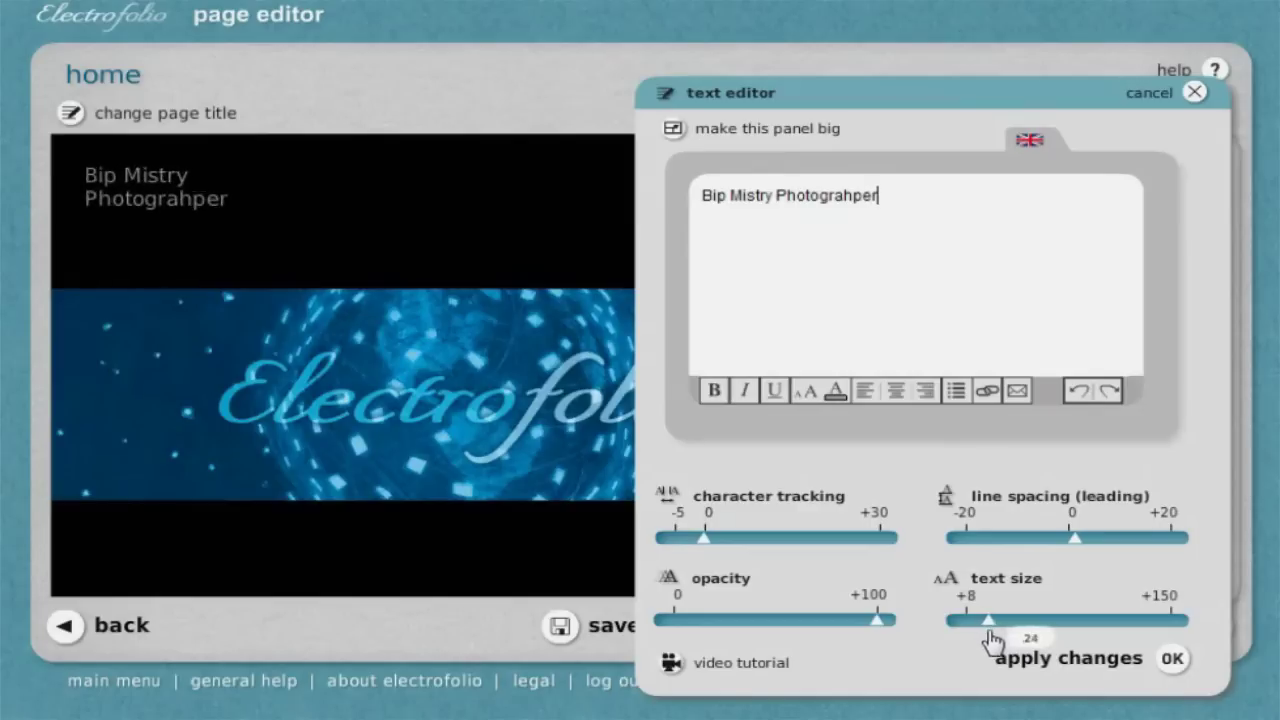
left_click_drag(704, 541, 756, 543)
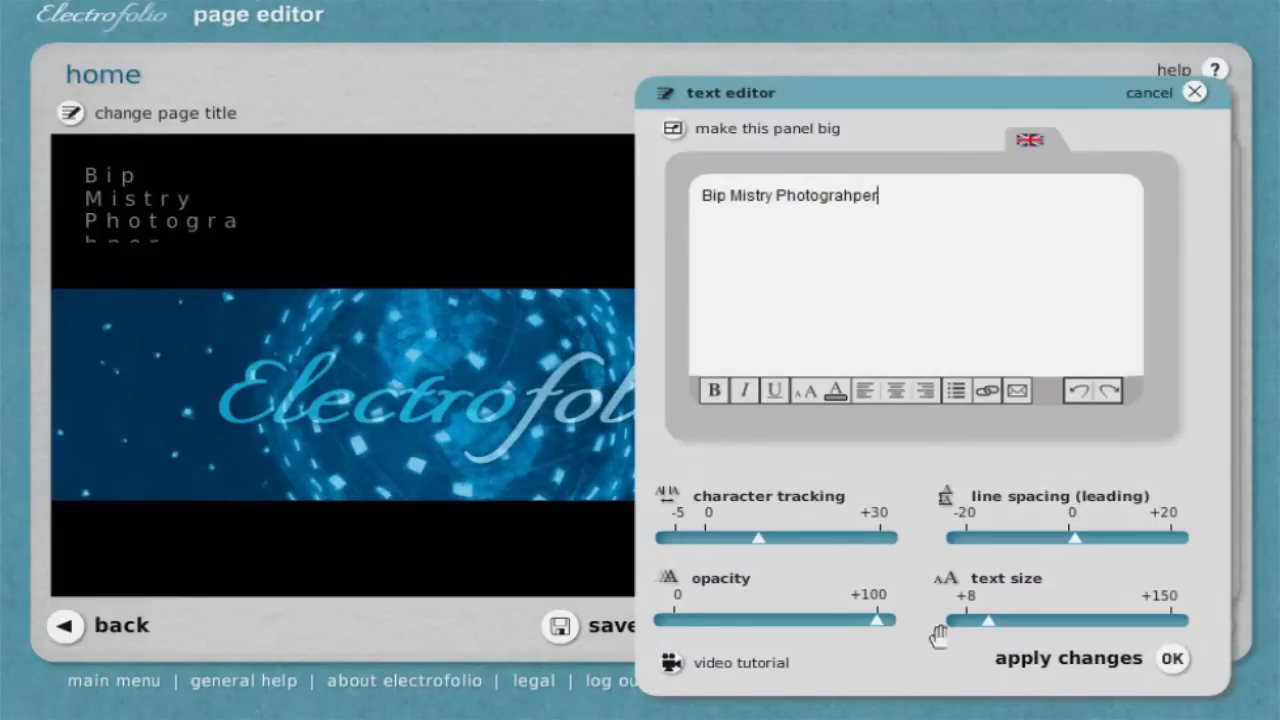
left_click(1090, 668)
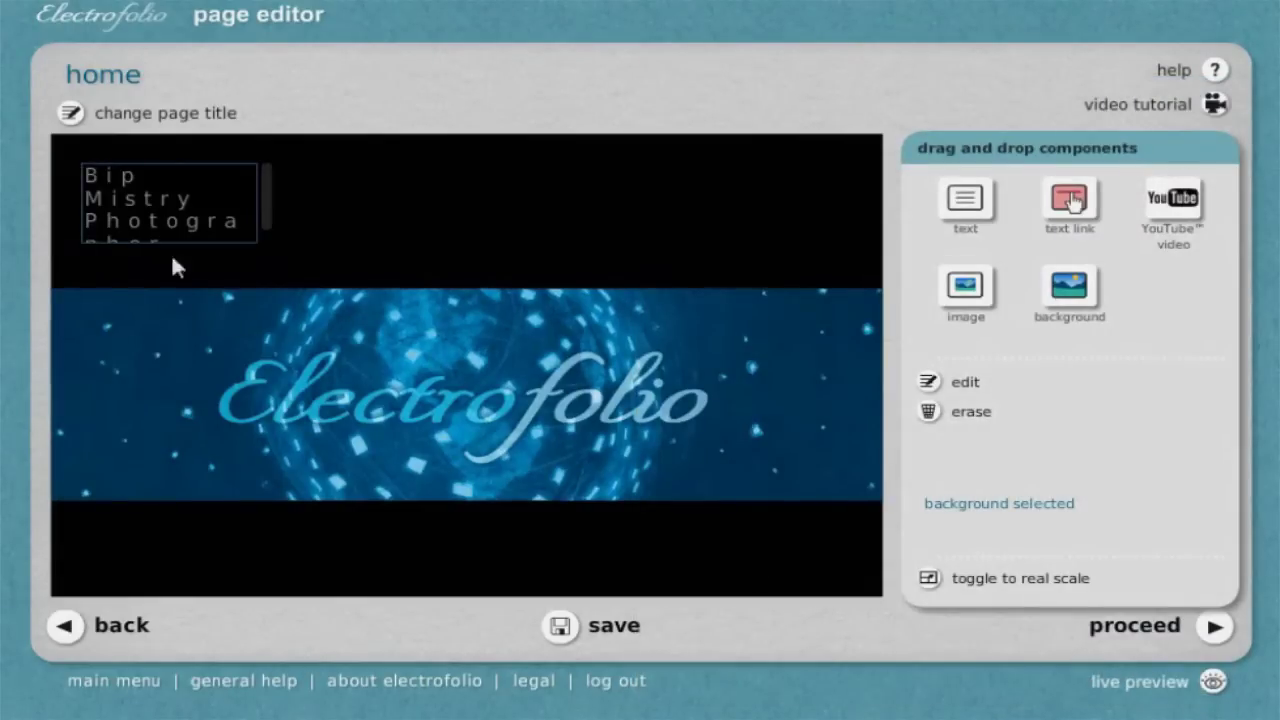
Move the title box just above the banner, 596 wide and 44 high on one line
left_click_drag(145, 213, 165, 240)
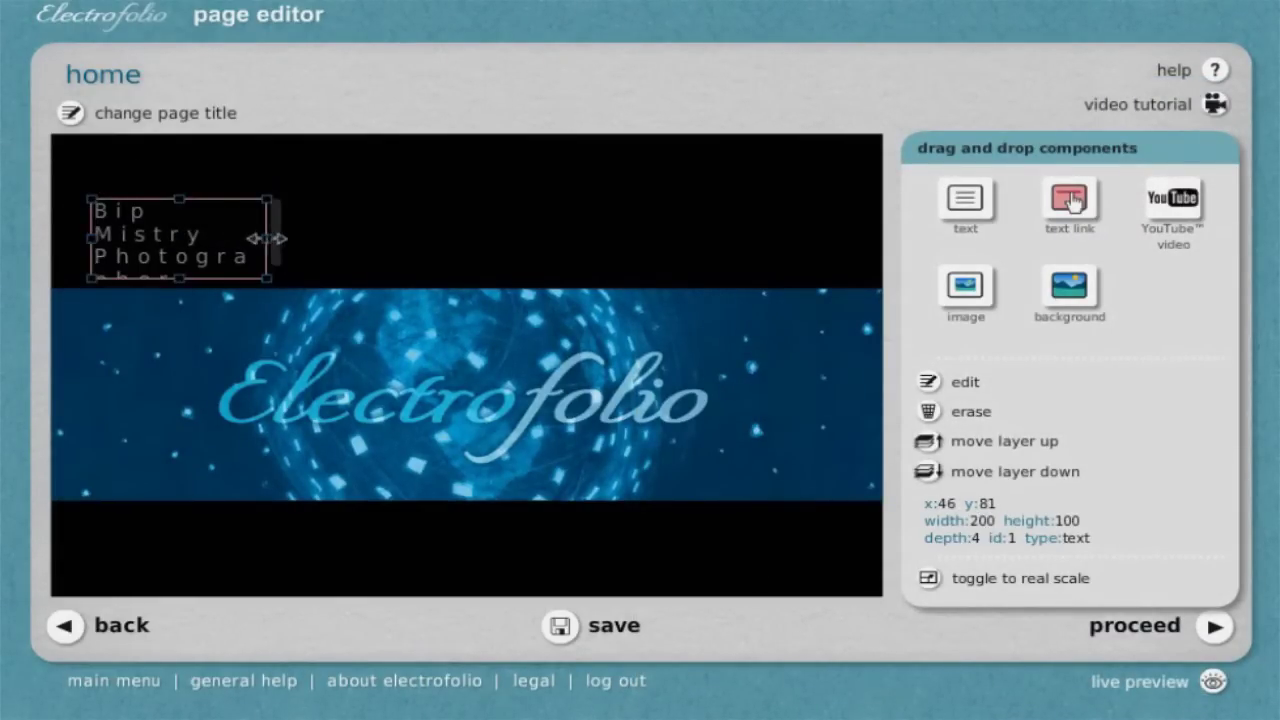
left_click_drag(267, 238, 612, 239)
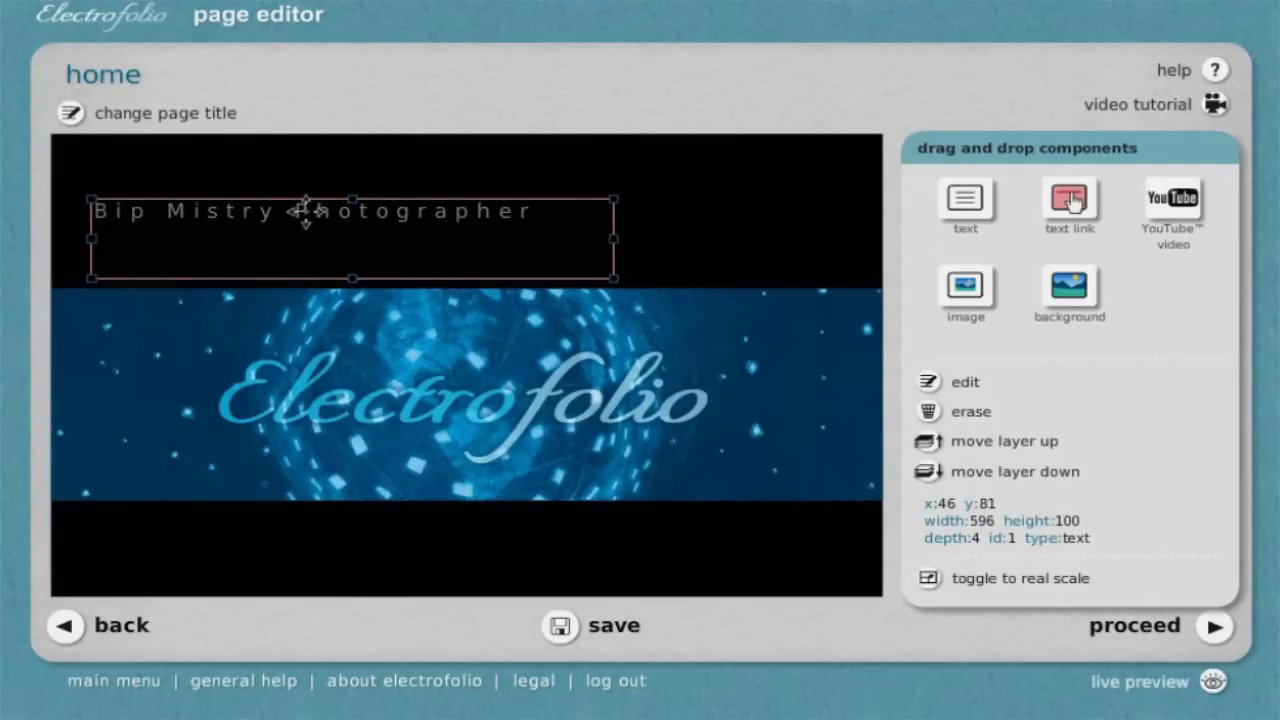
left_click_drag(306, 211, 303, 247)
left_click_drag(350, 315, 347, 271)
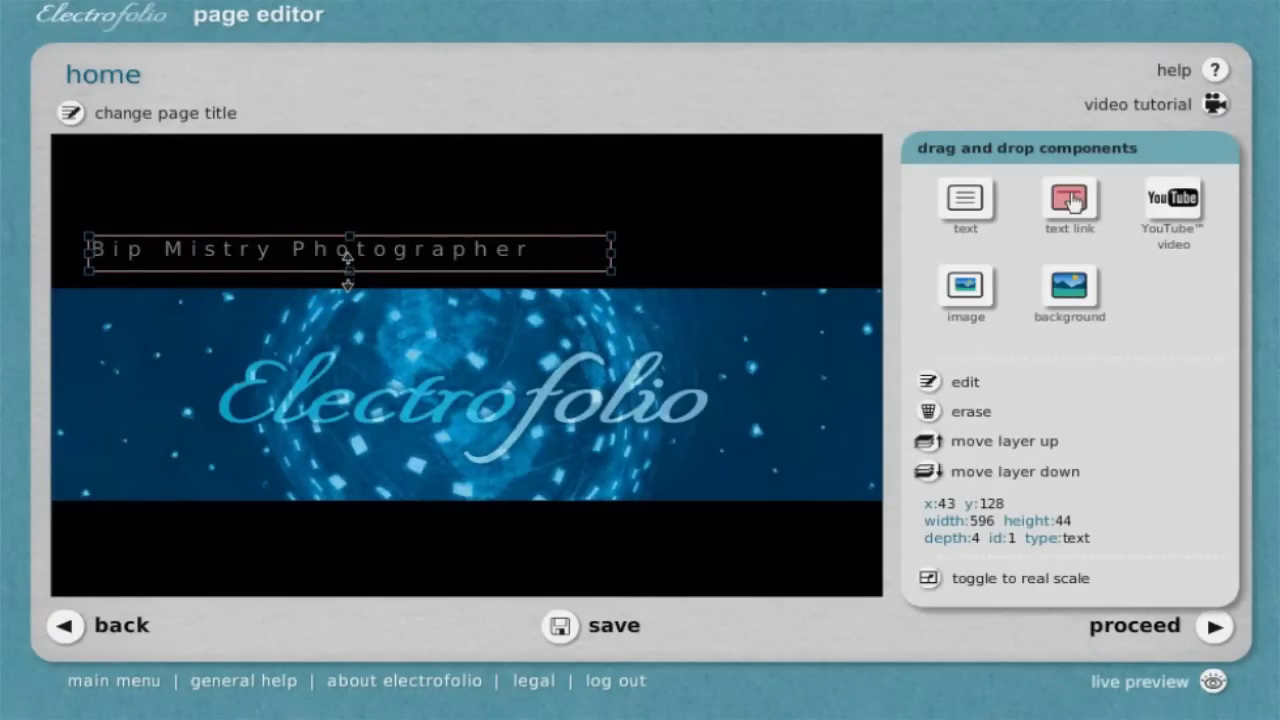
Preview the home page at real scale, then return to the normal editor view
left_click(963, 586)
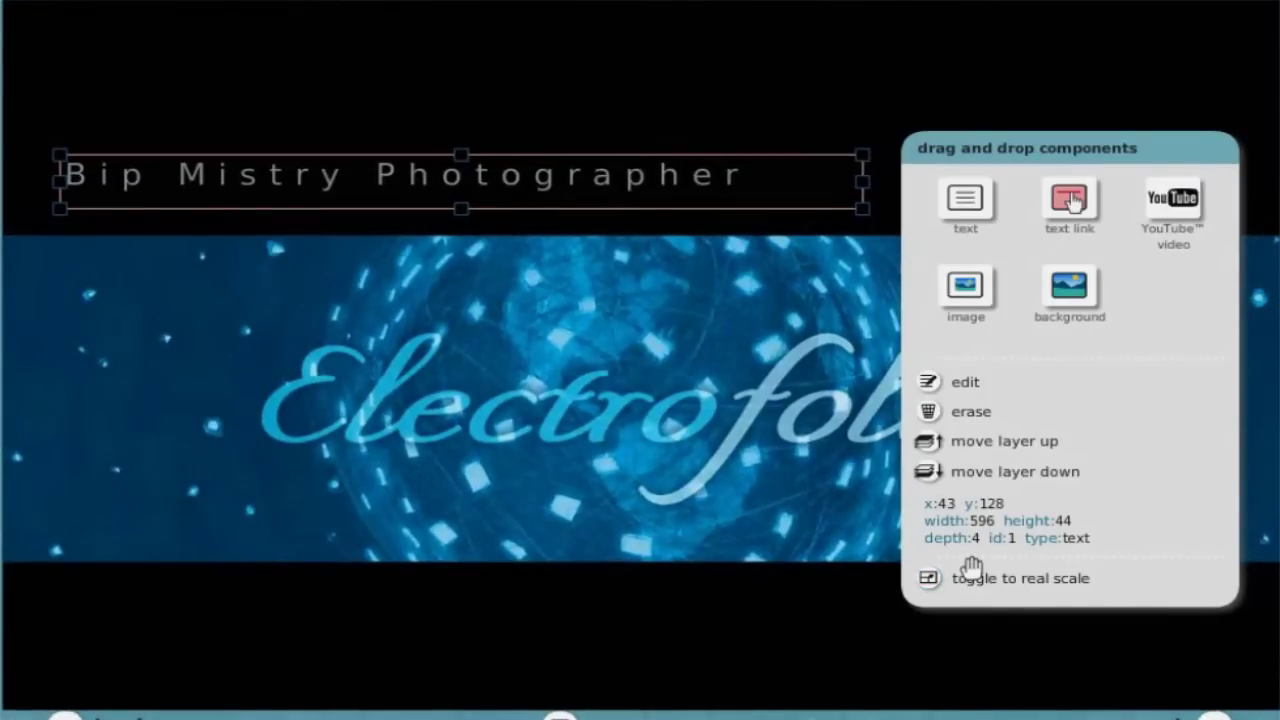
left_click_drag(924, 148, 1253, 155)
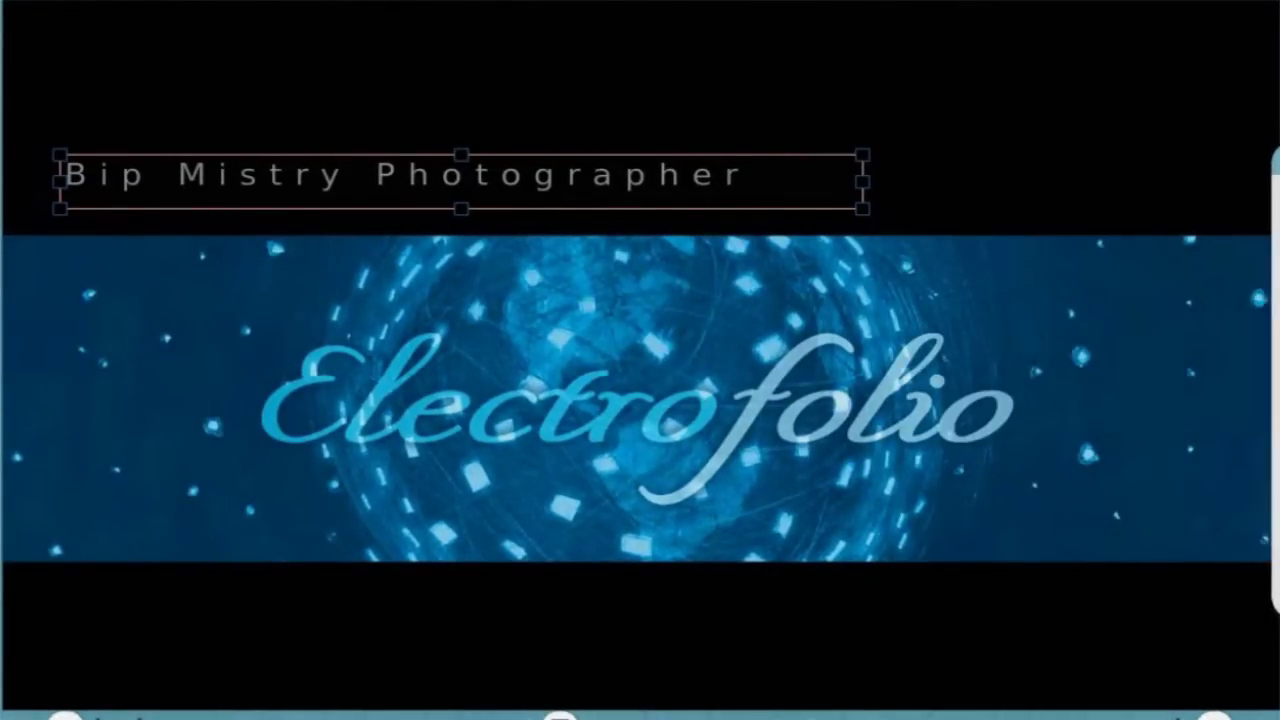
mouse_move(1272, 205)
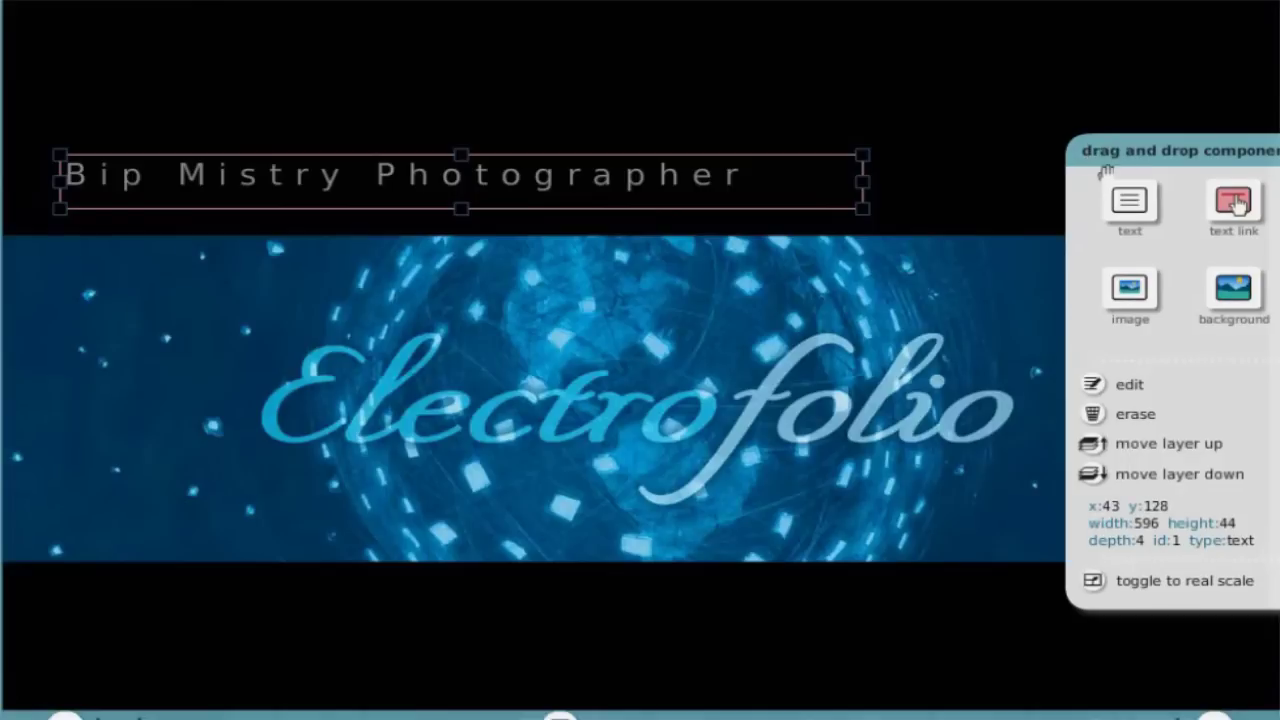
left_click(1095, 584)
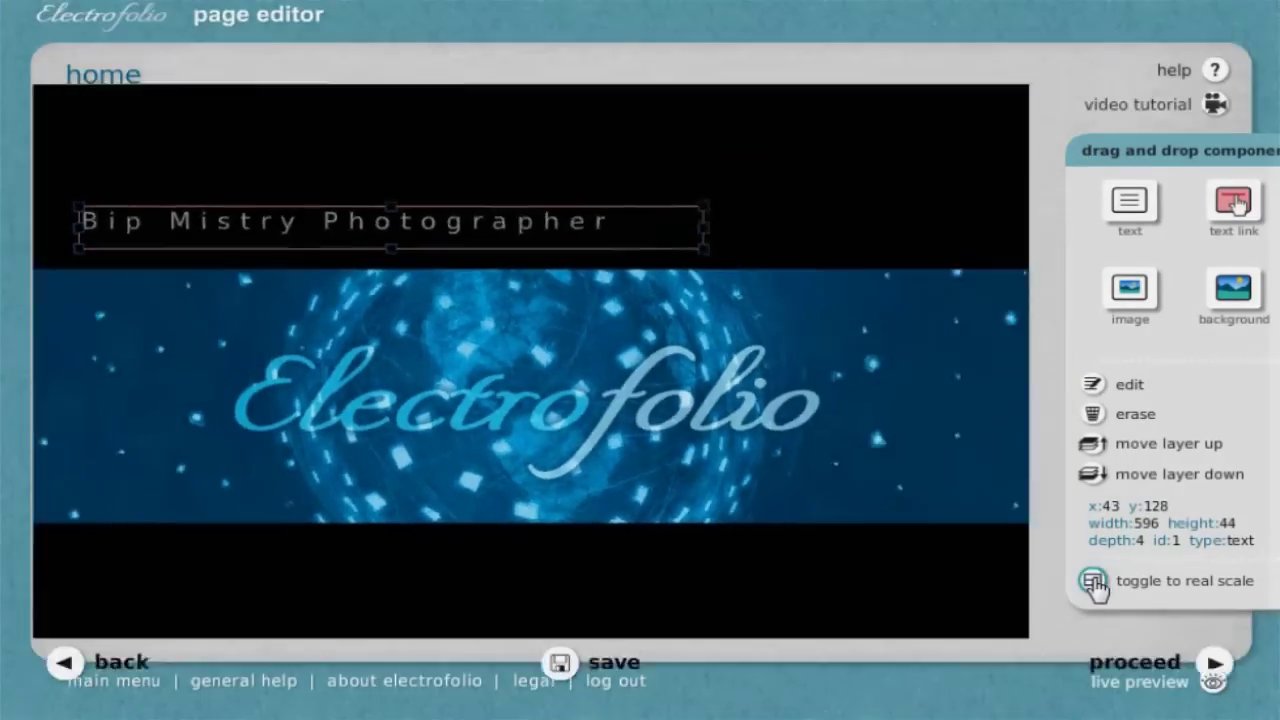
left_click_drag(1147, 148, 968, 123)
Upload the photo 25C.jpg and save it as the new banner image
left_click(732, 390)
double_click(732, 390)
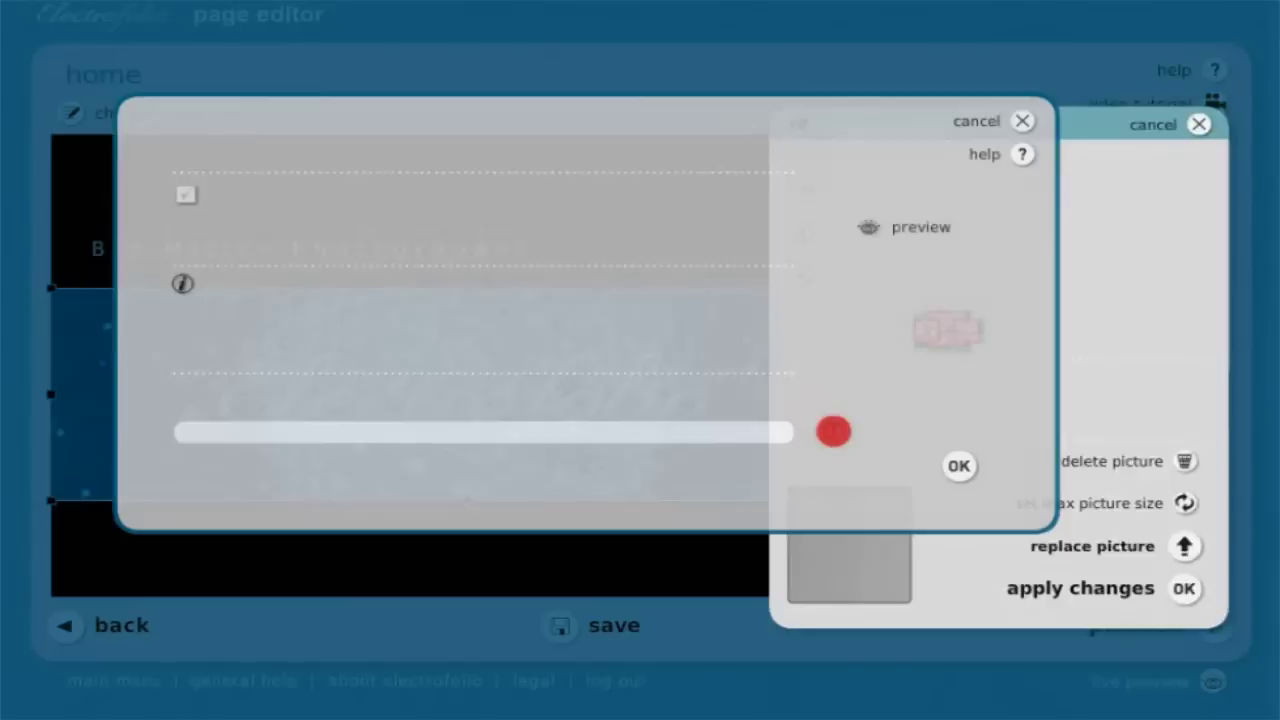
left_click(183, 197)
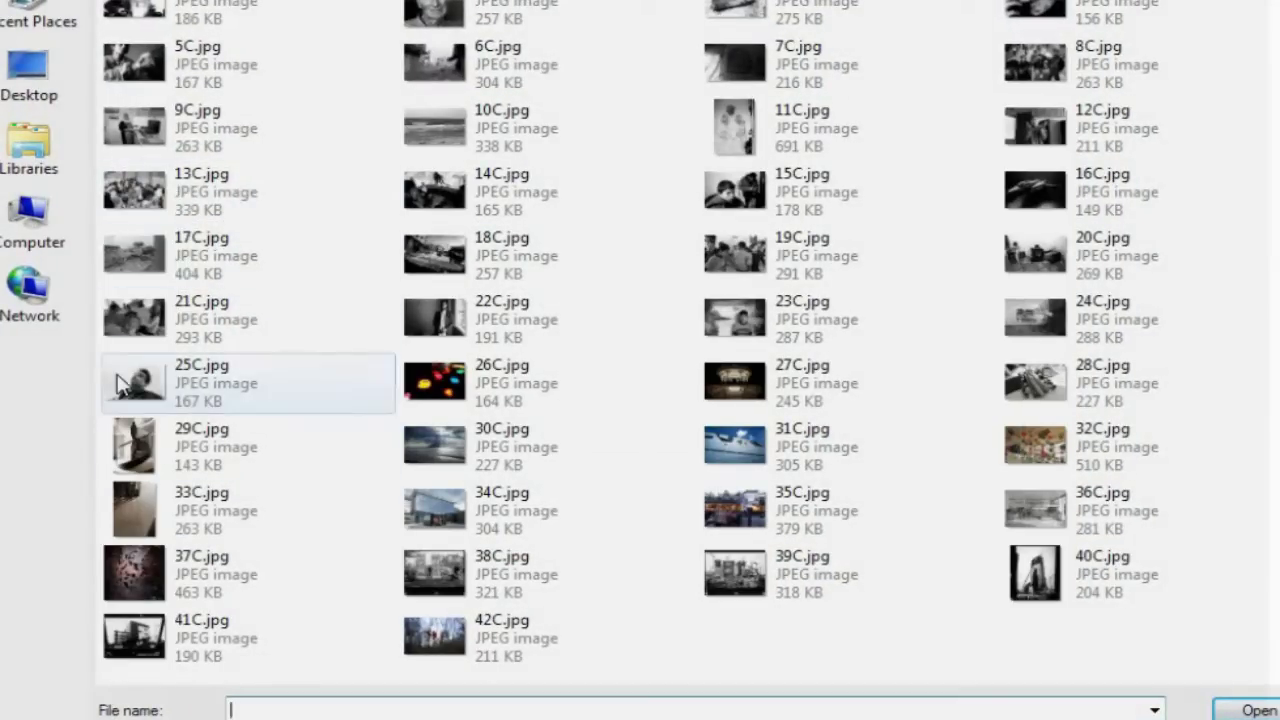
left_click(160, 383)
left_click(1258, 711)
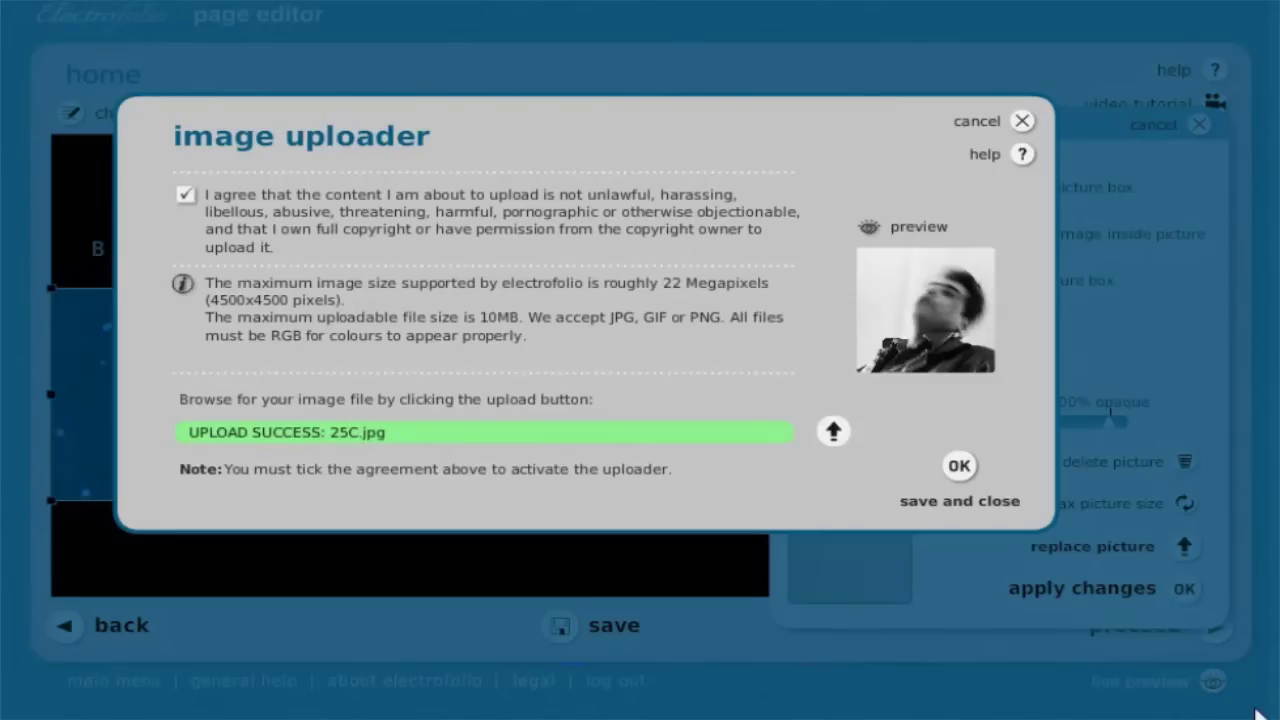
left_click(959, 468)
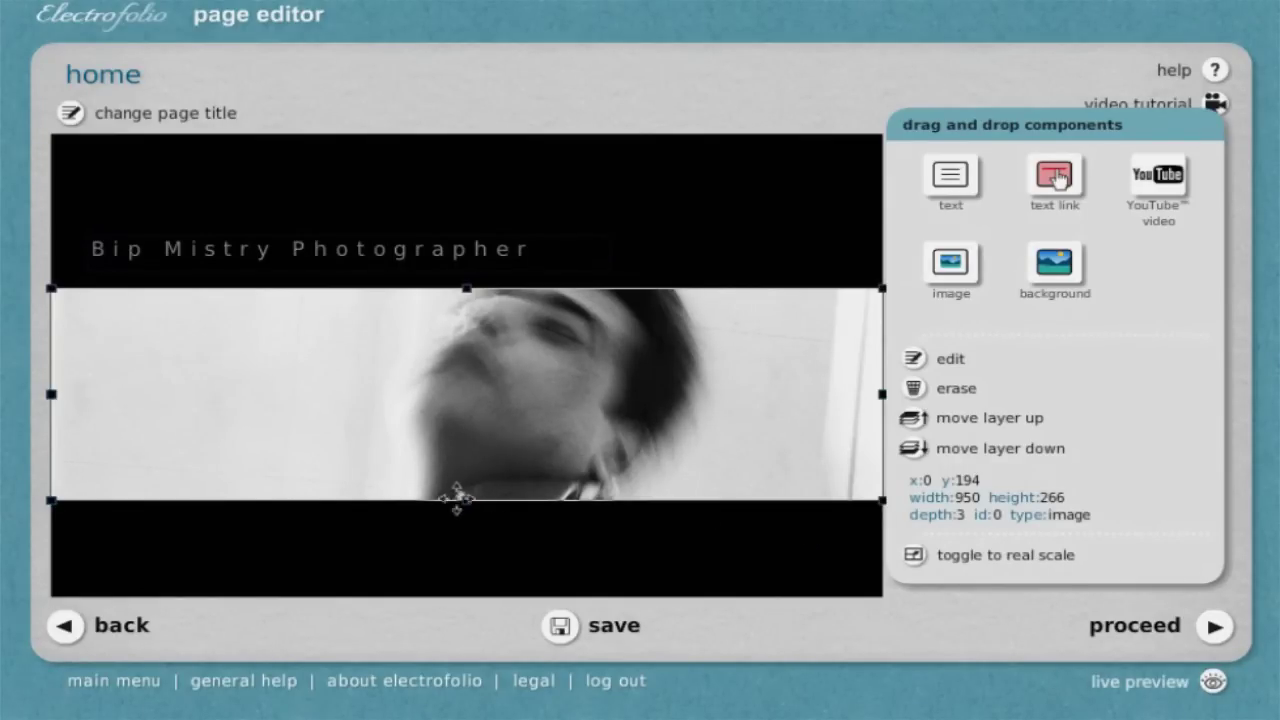
Stretch the banner photo taller, then settle it at about 291 px high
left_click_drag(466, 500, 467, 570)
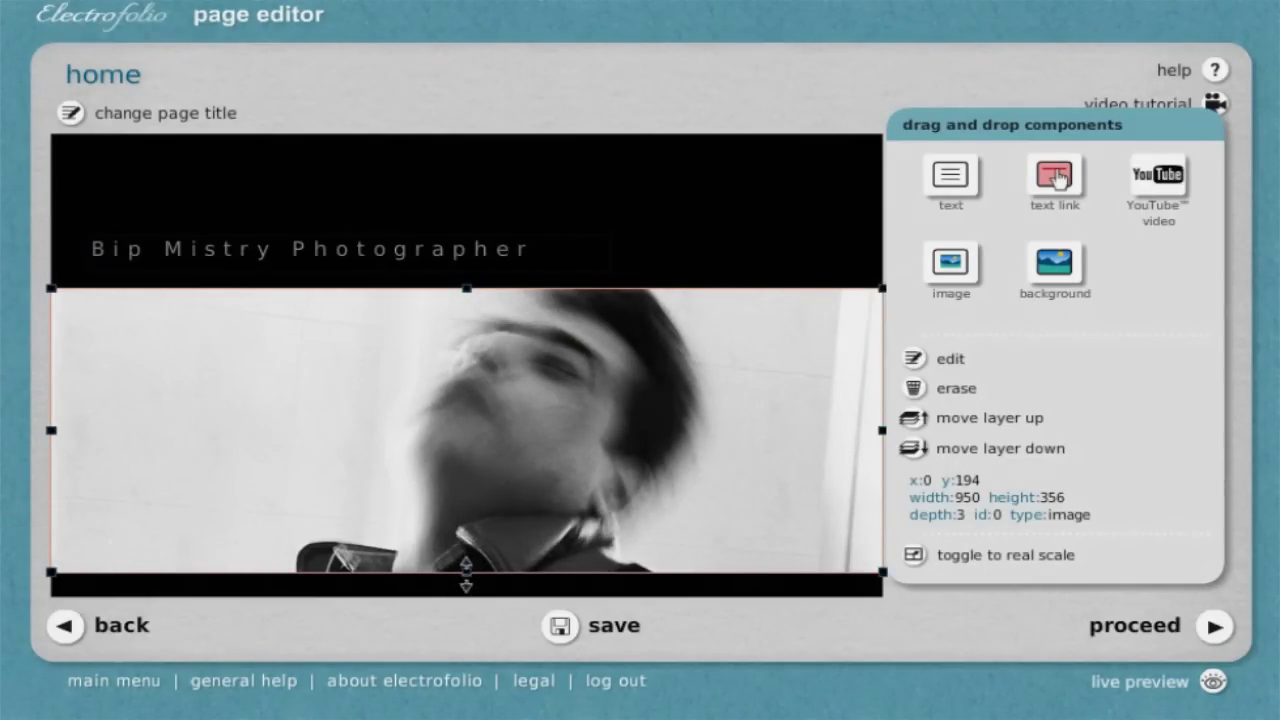
left_click_drag(466, 574, 466, 521)
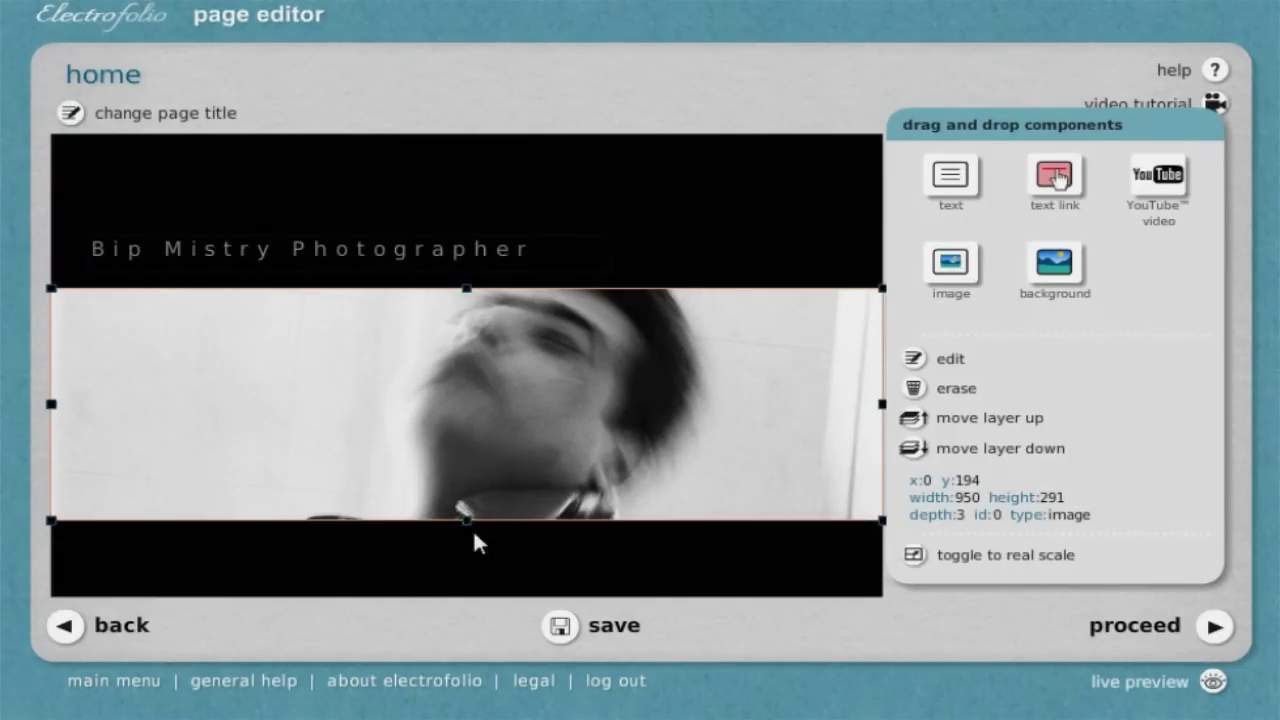
left_click(558, 568)
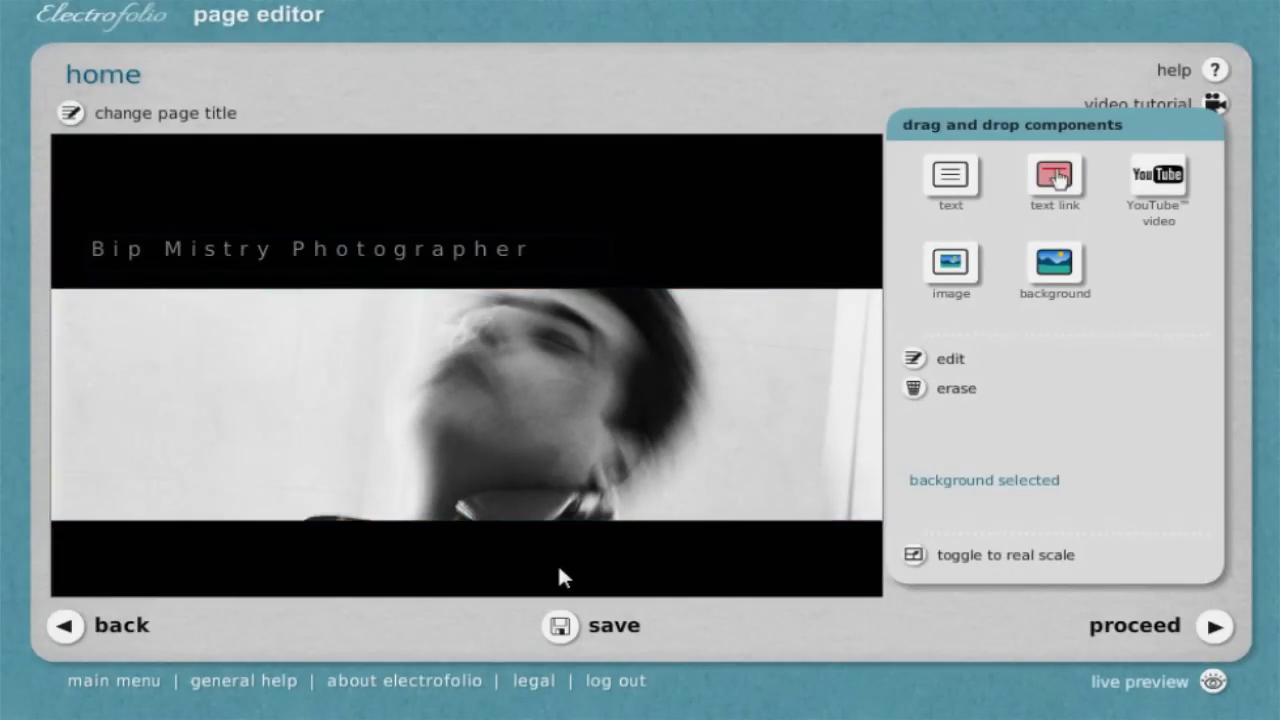
Fine-tune the banner photo height to 308 px and save the home page
left_click(501, 428)
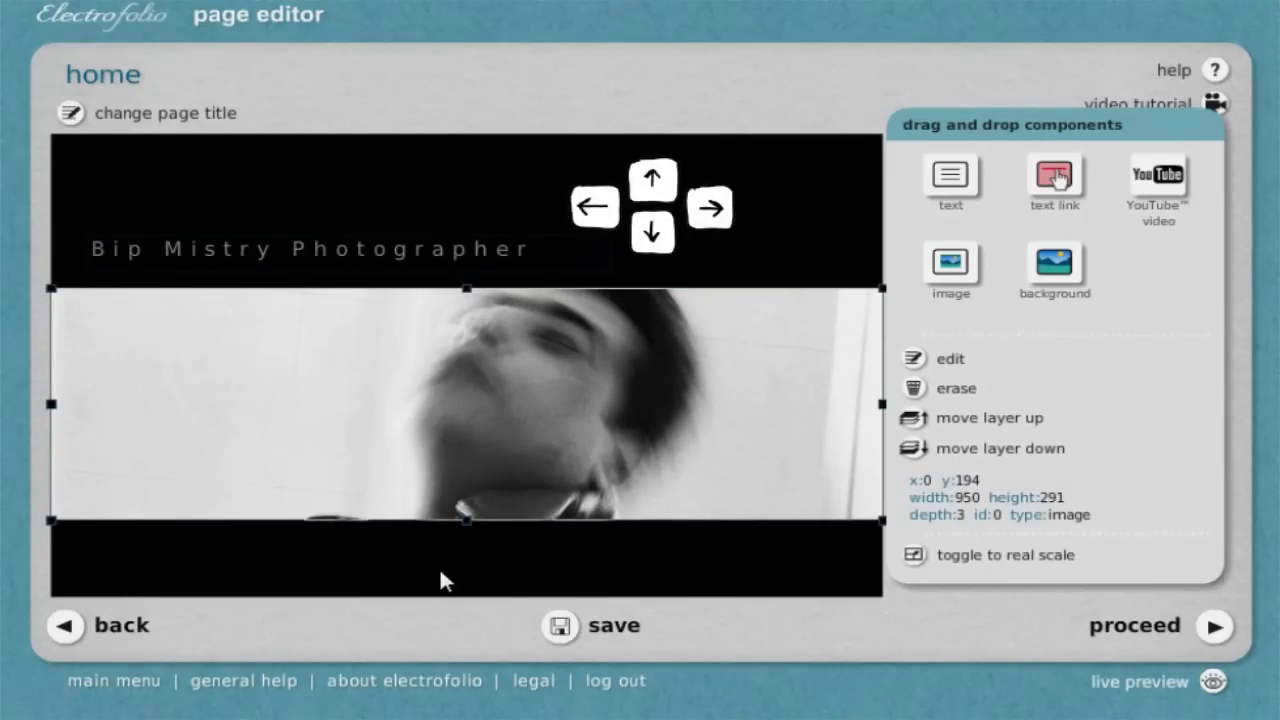
key("shift+Down")
key("shift+Down")
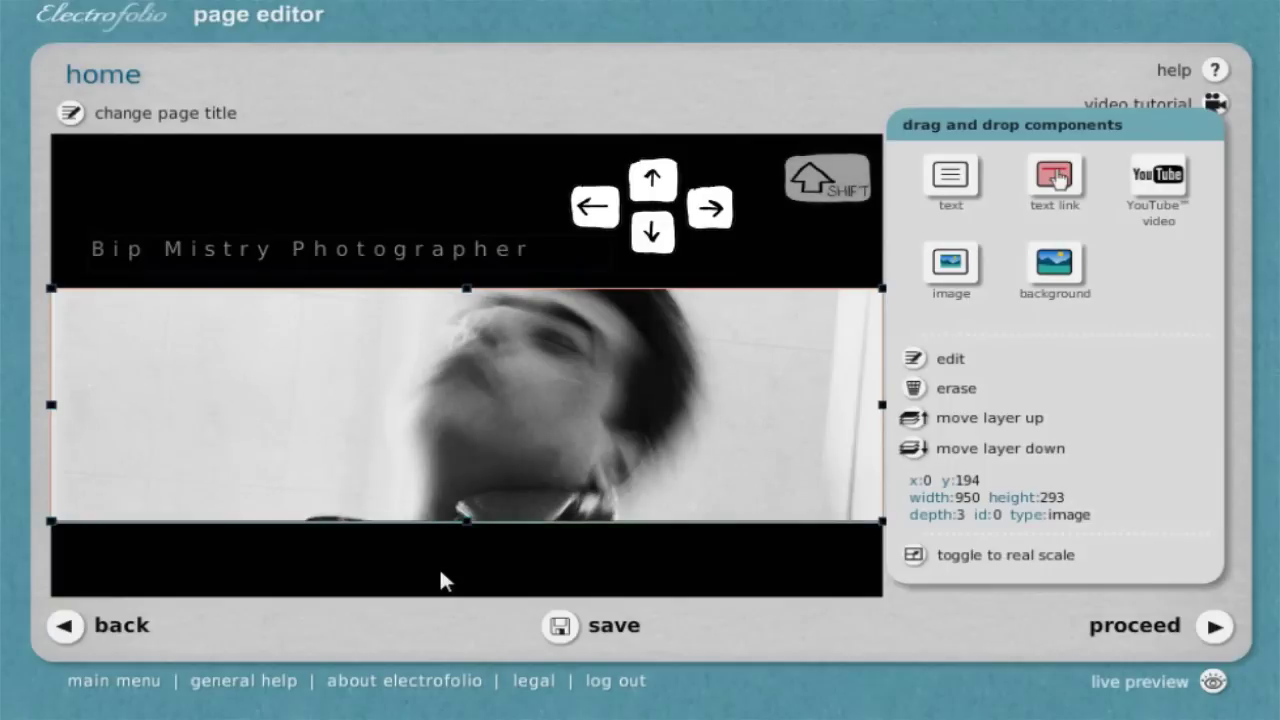
key("shift+Down")
key("shift+Up")
key("shift+Up")
key("ctrl")
key("ctrl+Down")
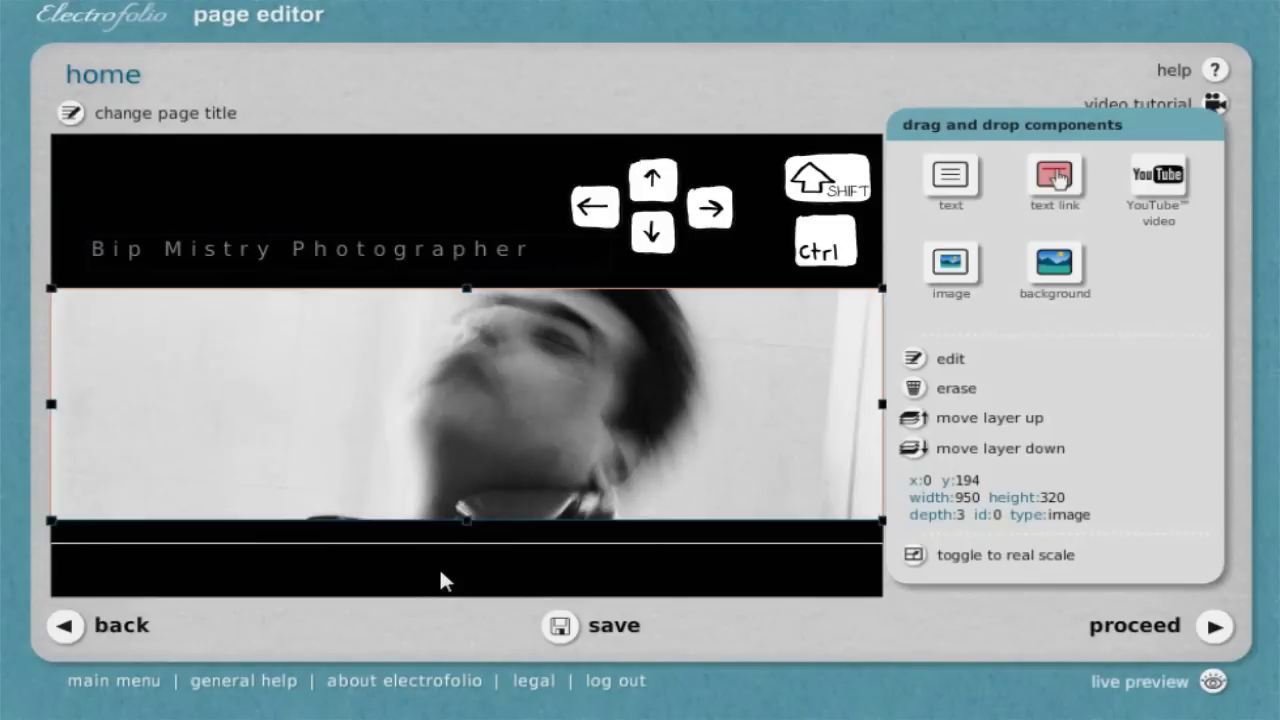
key("ctrl+Up")
key("ctrl+Down")
key("ctrl+Down")
key("ctrl+Down")
key("ctrl+Down")
key("ctrl+Down")
key("ctrl+Down")
key("ctrl+Down")
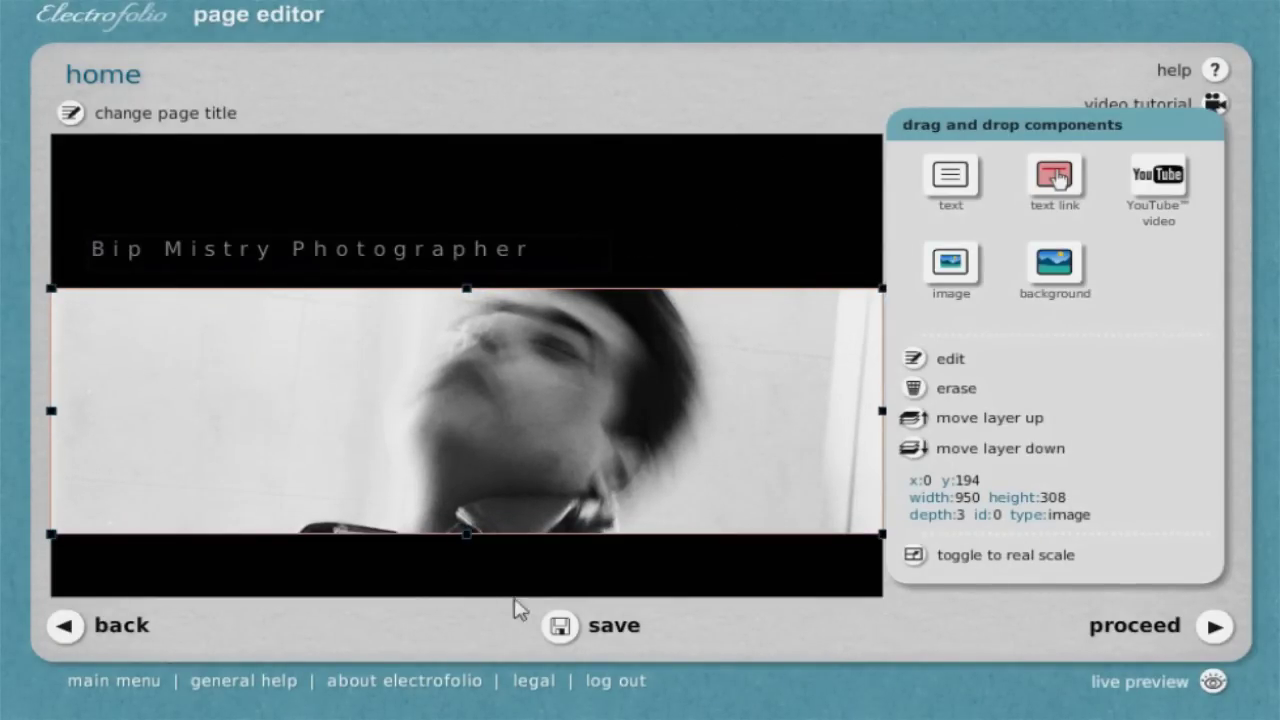
left_click(563, 628)
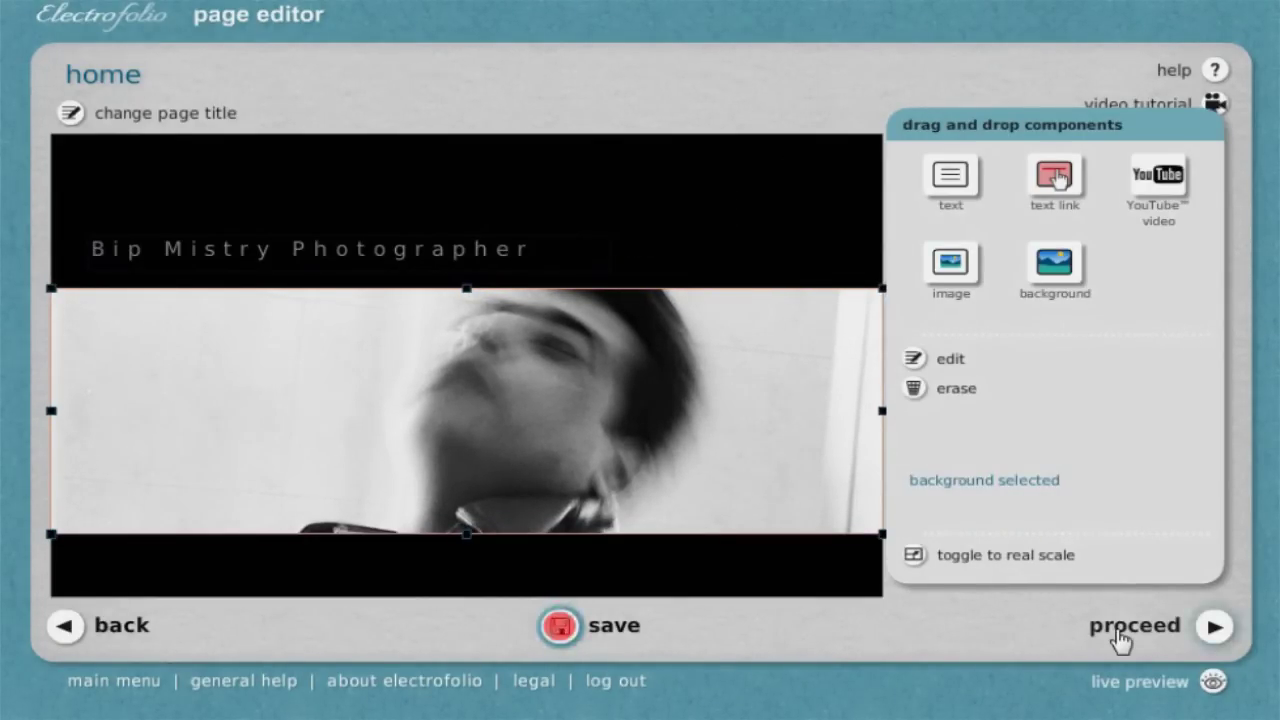
Finish the template setup and continue from the Congratulations page to the main menu
left_click(1120, 640)
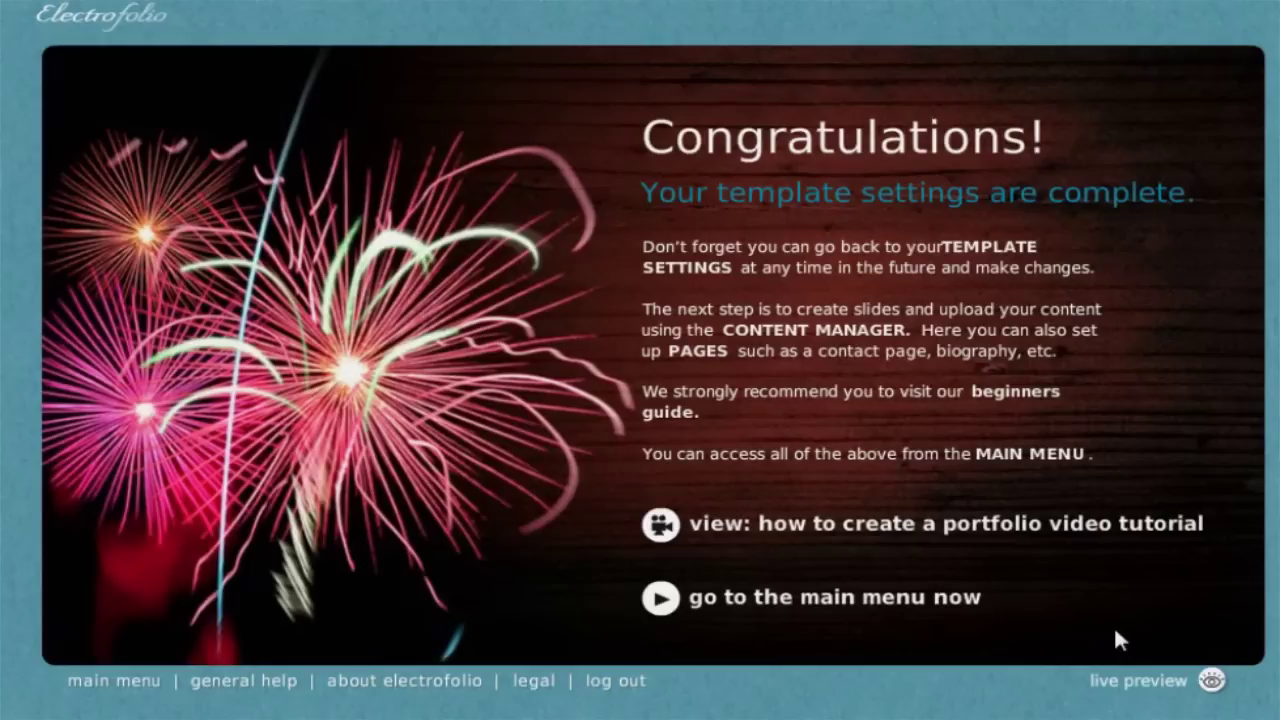
left_click(737, 617)
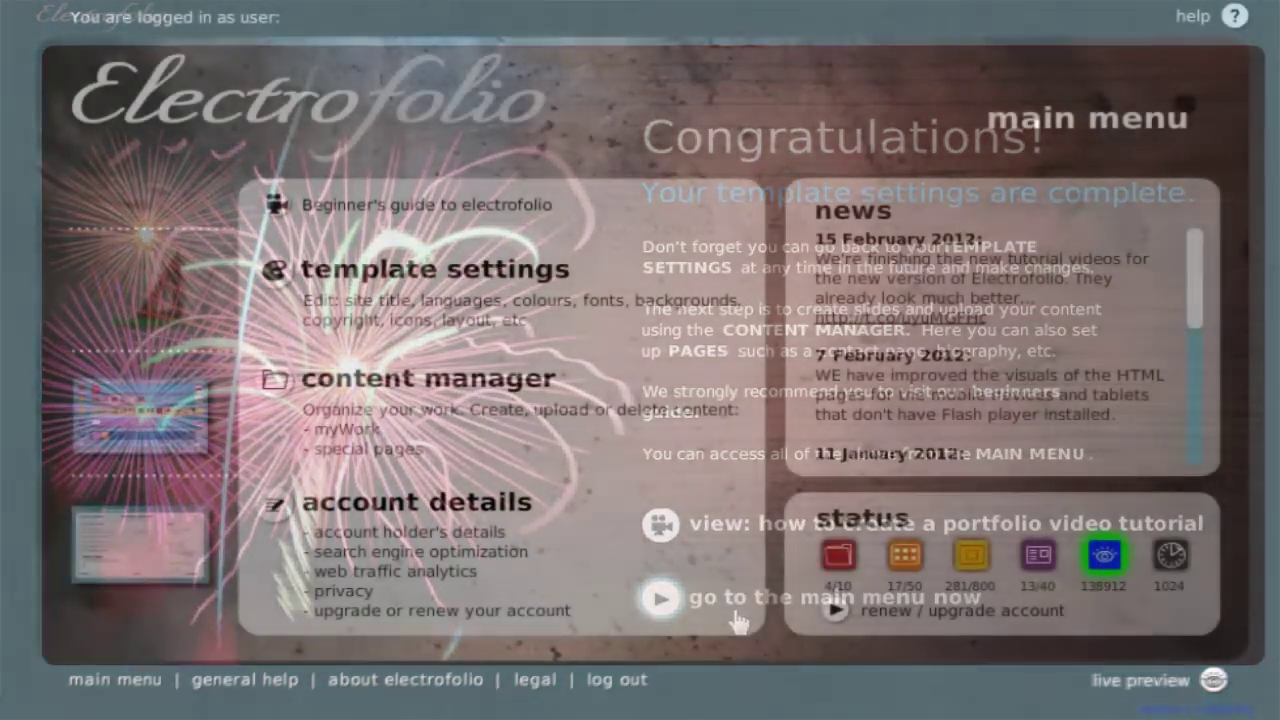